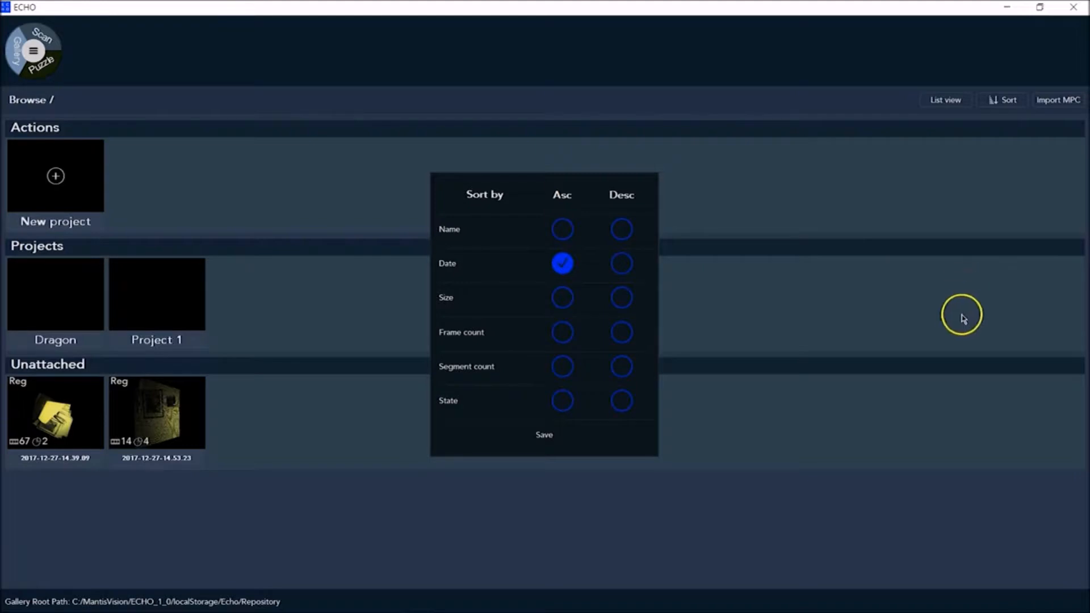
Sort the gallery by name in ascending order and save the sorting choice
{"action": "left_click", "coordinate": [561, 296]}
{"action": "left_click", "coordinate": [563, 230]}
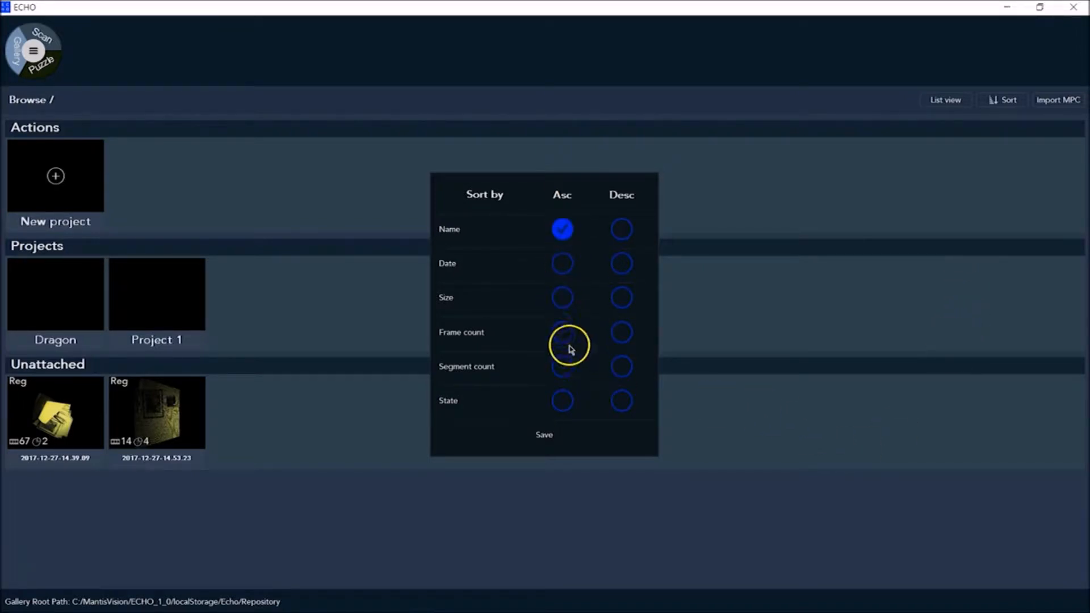
{"action": "left_click", "coordinate": [549, 436]}
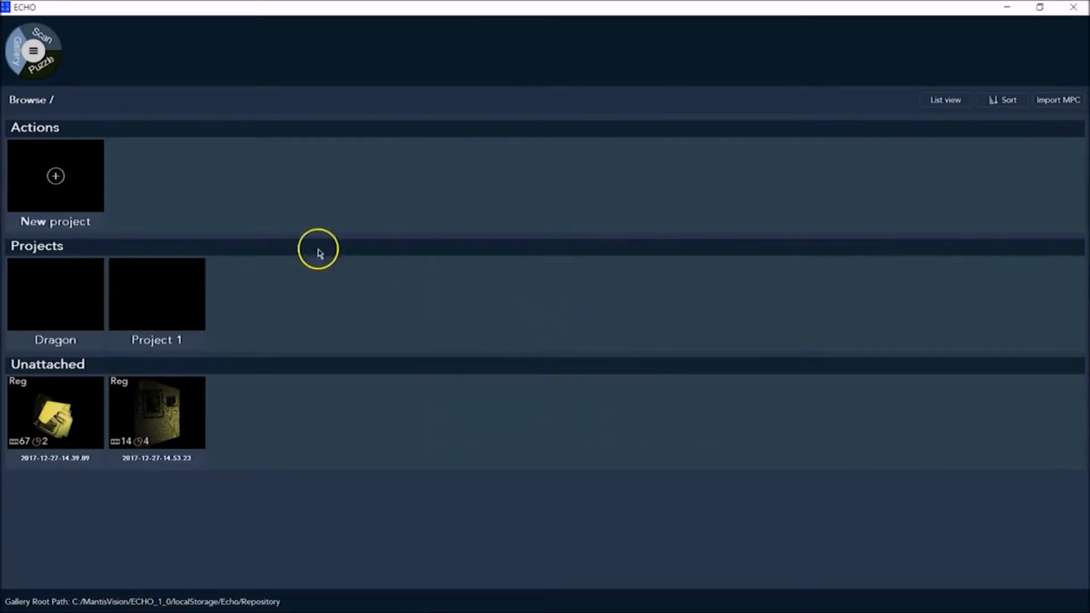
Create a new project named Project 2 and return to the gallery's main level
{"action": "left_click", "coordinate": [58, 173]}
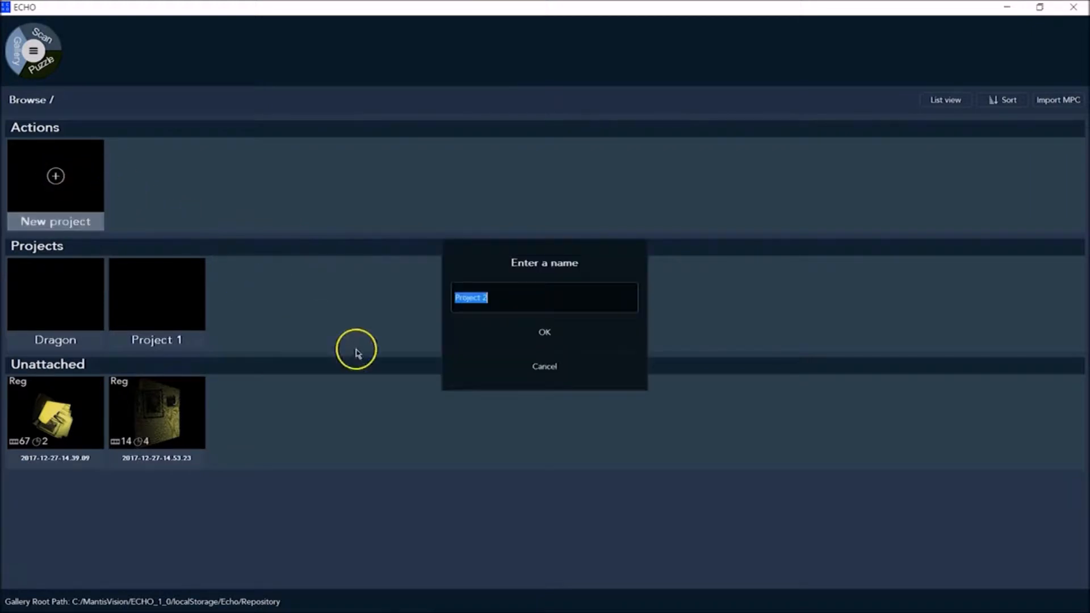
{"action": "left_click", "coordinate": [523, 339]}
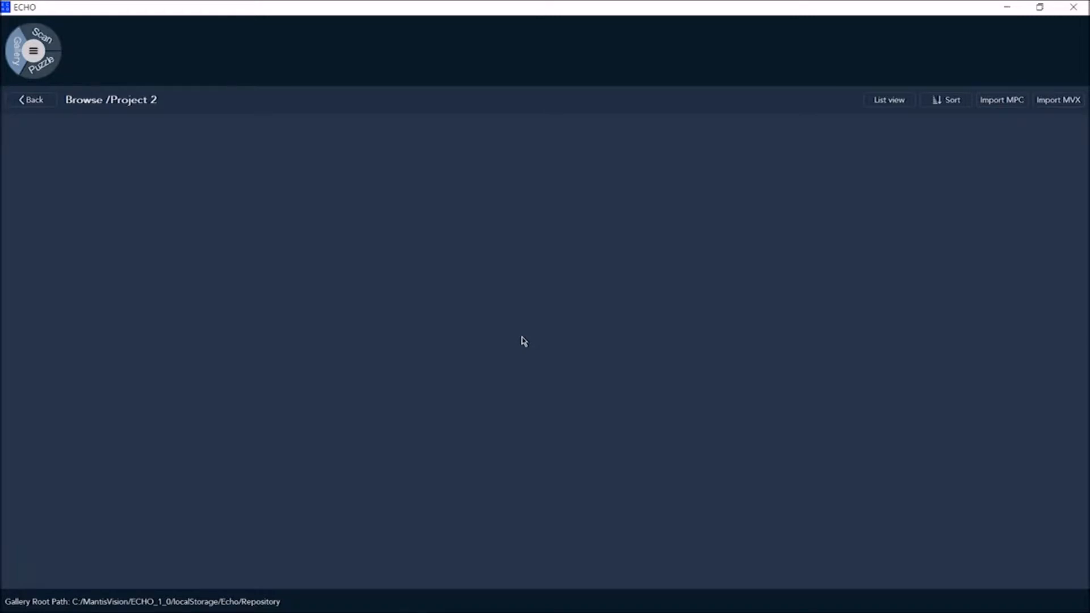
{"action": "left_click", "coordinate": [31, 100]}
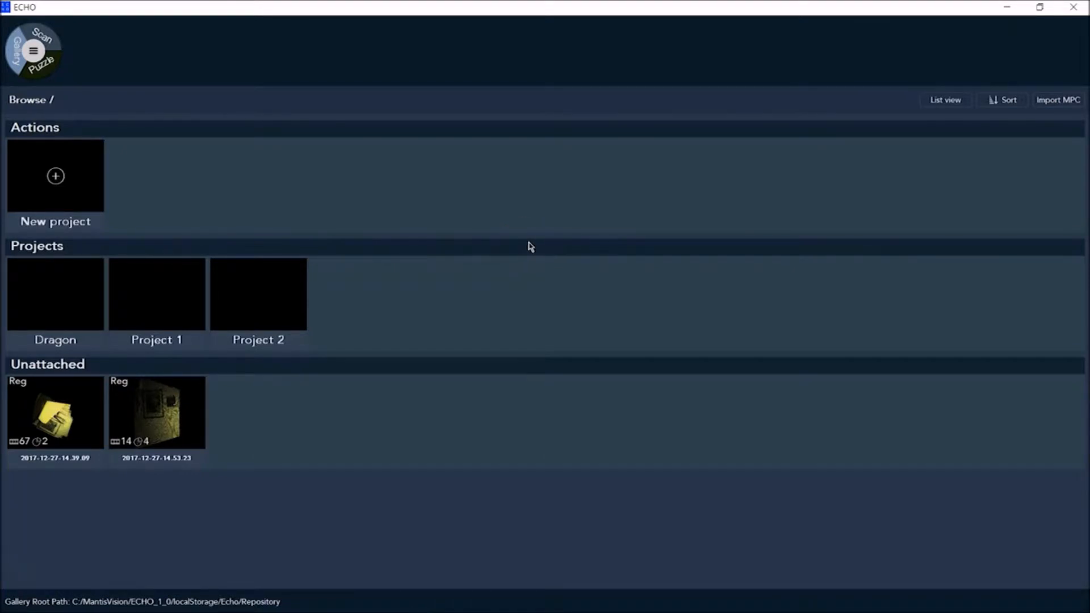
Record a short scan of the wall with the framed pictures using the 2D scan view
{"action": "left_click", "coordinate": [554, 308]}
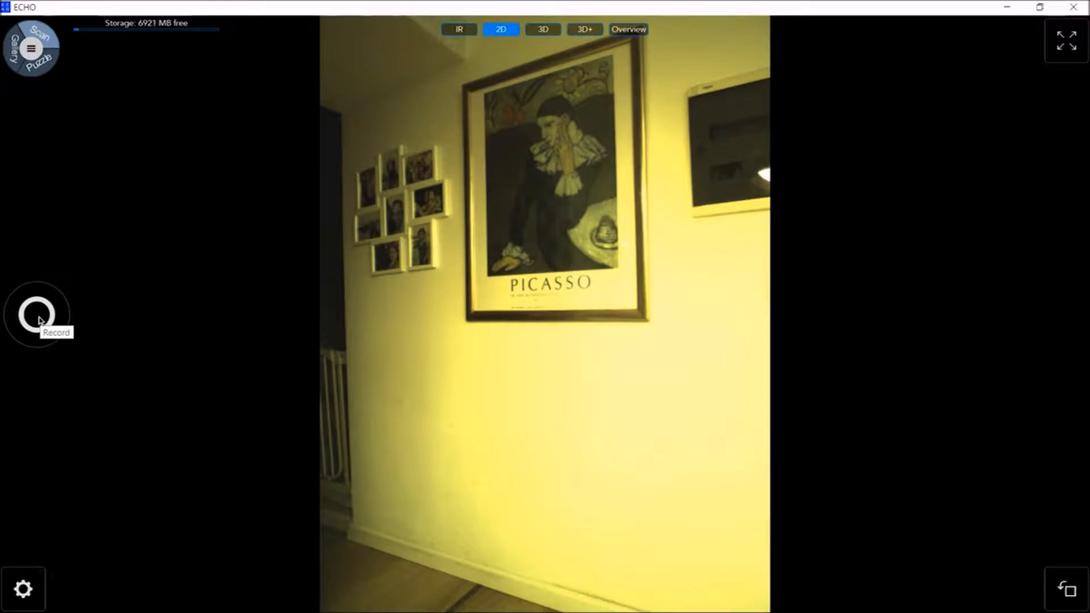
{"action": "left_click", "coordinate": [38, 318]}
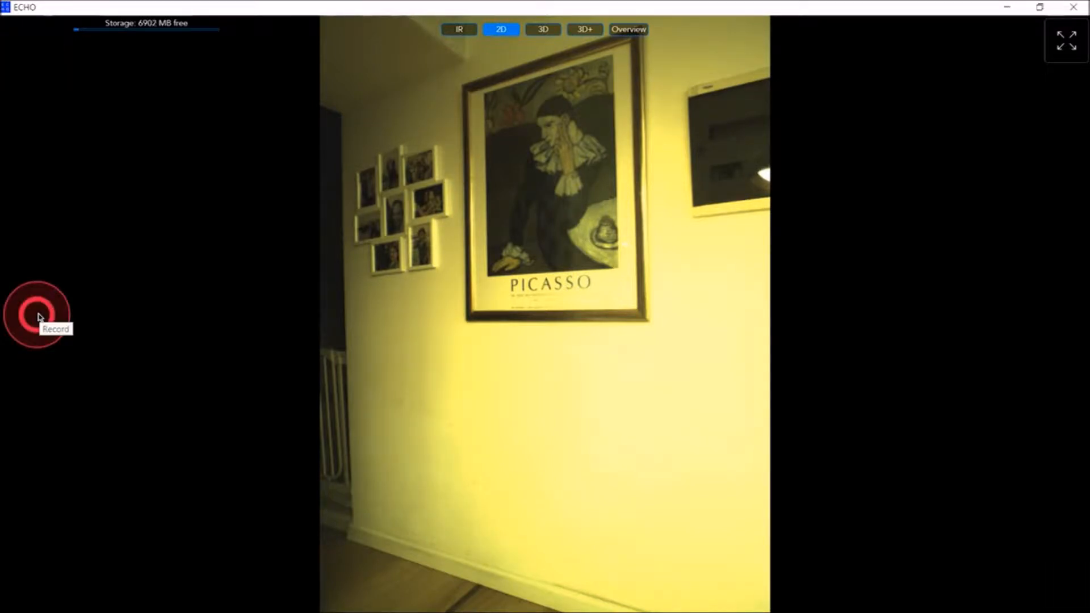
{"action": "left_click", "coordinate": [37, 317]}
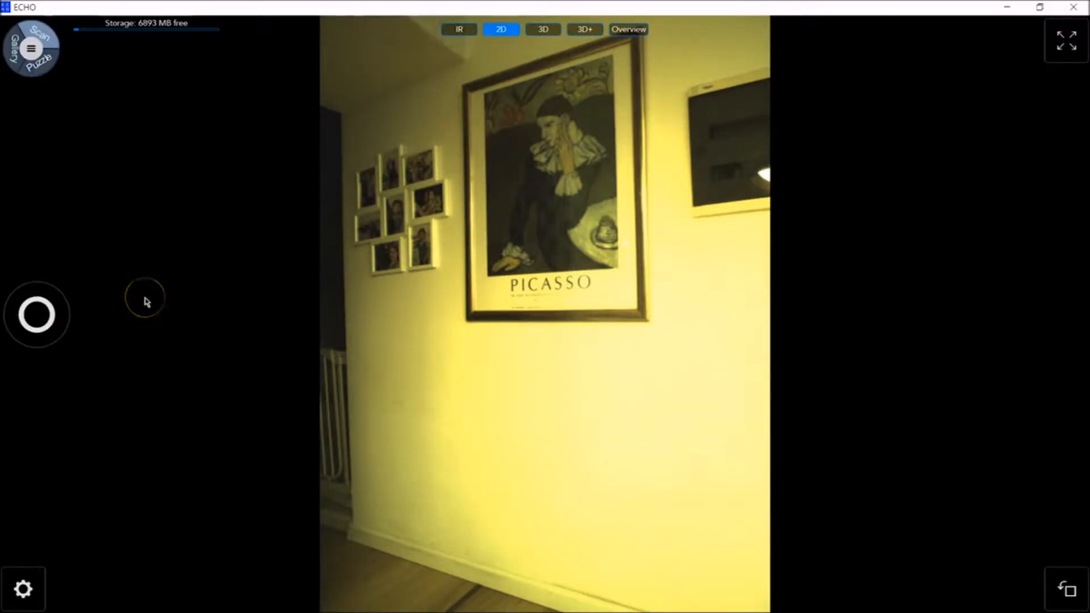
View the program's About information and close it
{"action": "left_click", "coordinate": [31, 48]}
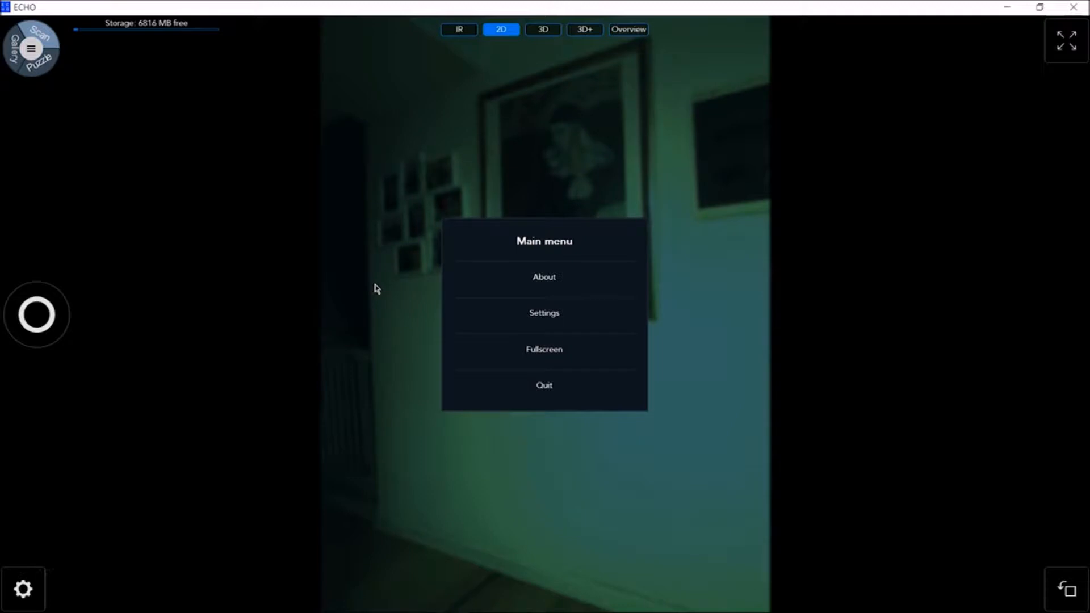
{"action": "left_click", "coordinate": [536, 278]}
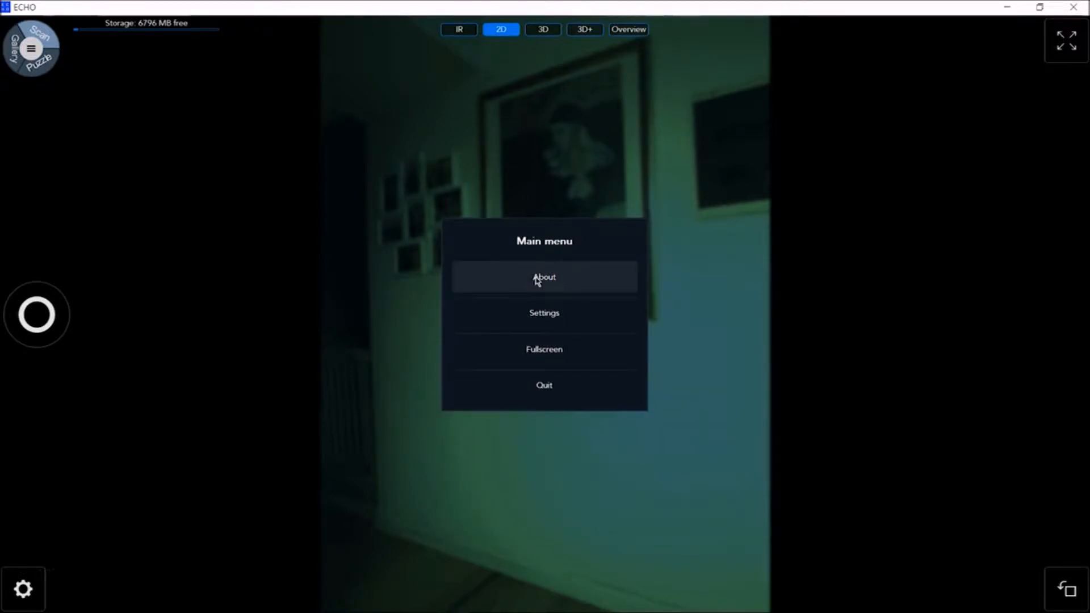
{"action": "left_click", "coordinate": [537, 280]}
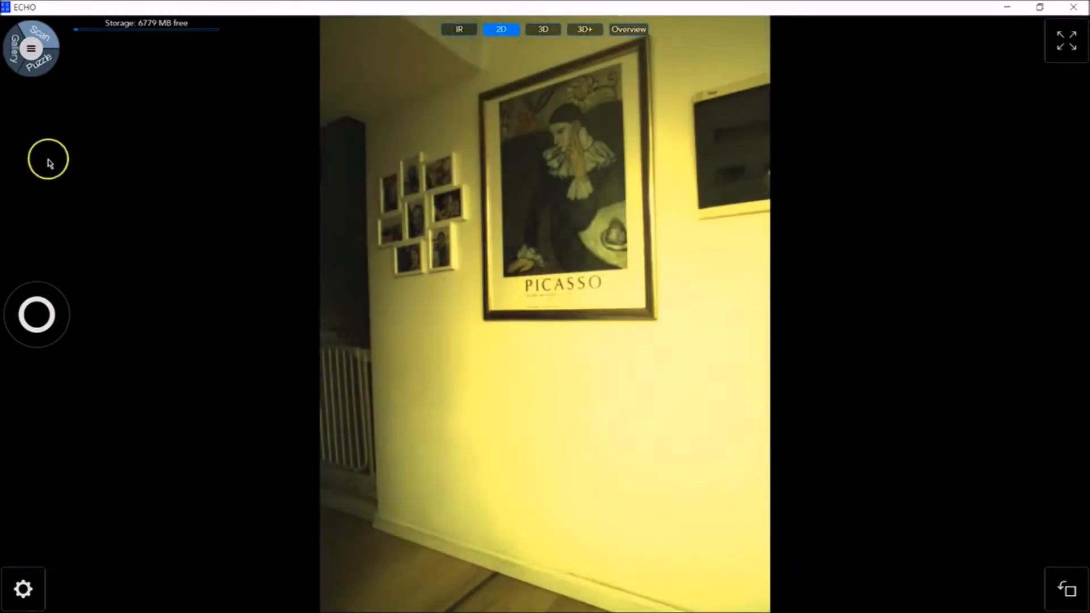
Review the general settings, check the gallery path chooser without picking a folder, and save the settings
{"action": "left_click", "coordinate": [30, 48]}
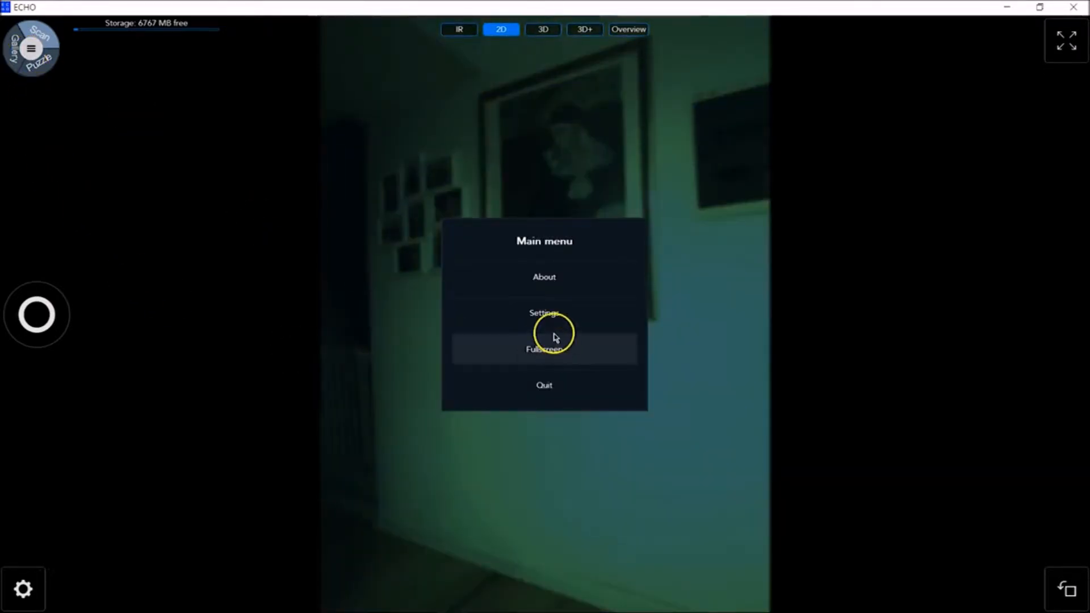
{"action": "left_click", "coordinate": [548, 312]}
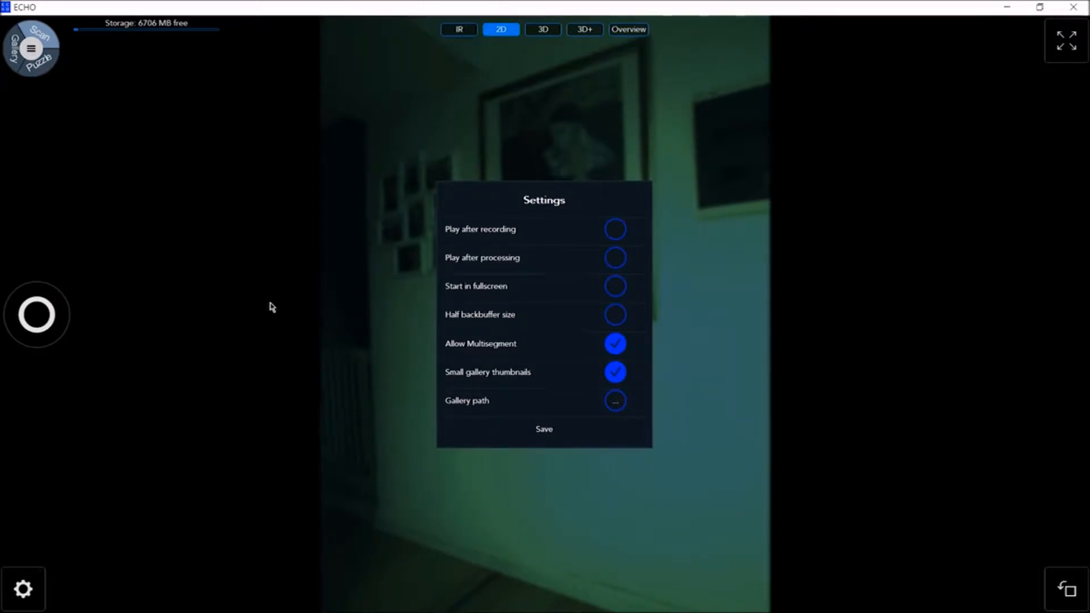
{"action": "left_click", "coordinate": [267, 301]}
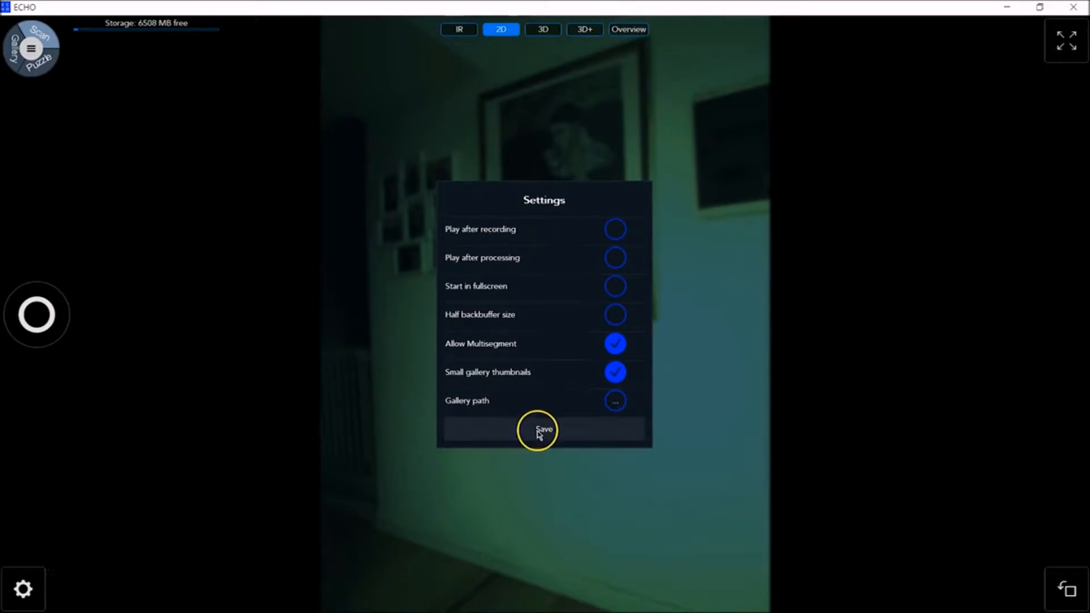
{"action": "left_click", "coordinate": [612, 402]}
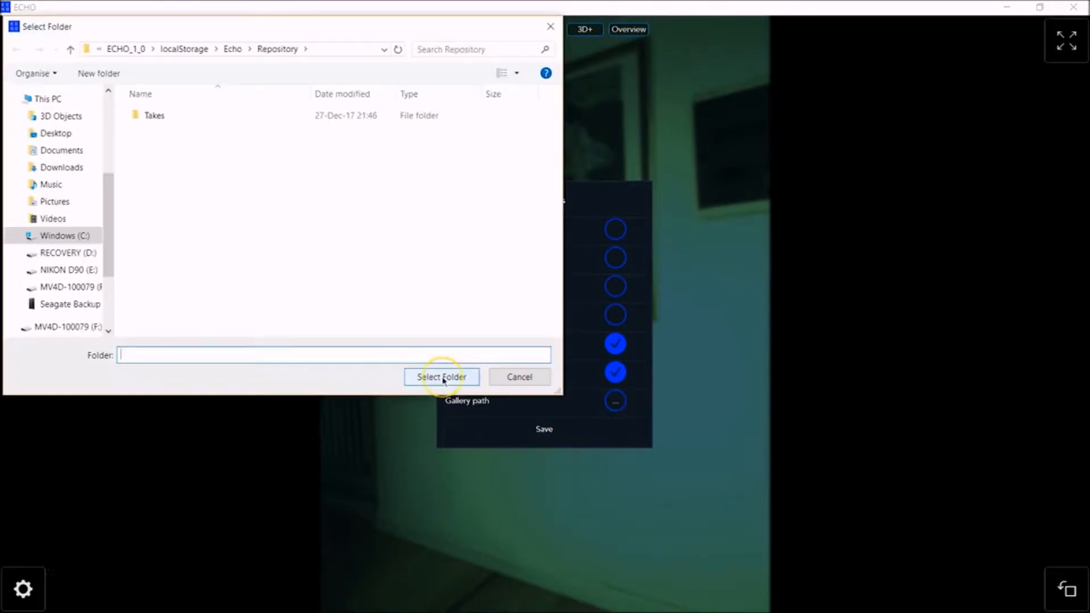
{"action": "left_click", "coordinate": [442, 377]}
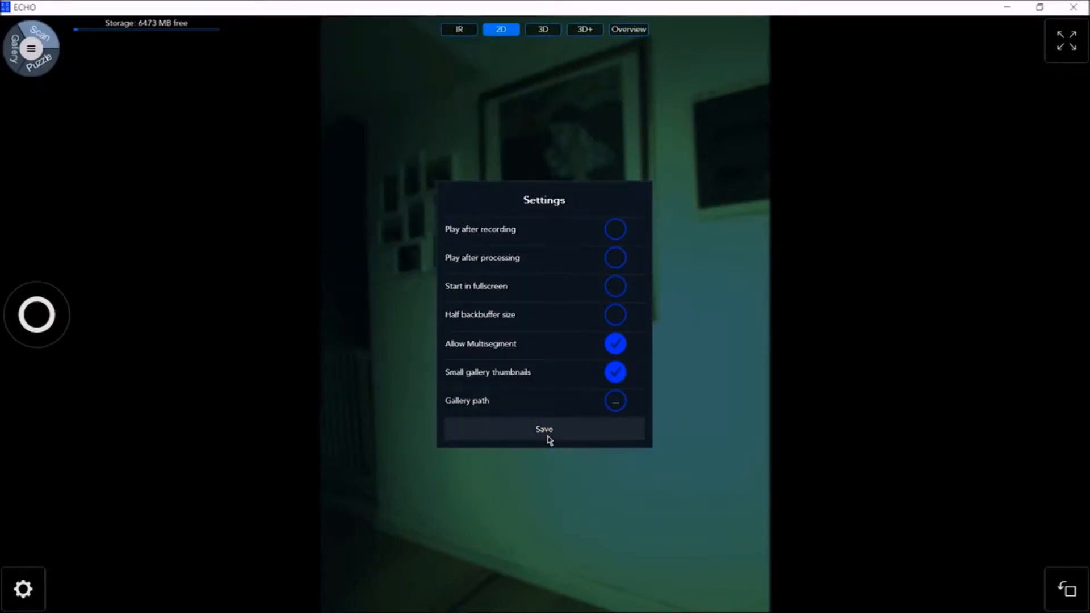
{"action": "left_click", "coordinate": [547, 436]}
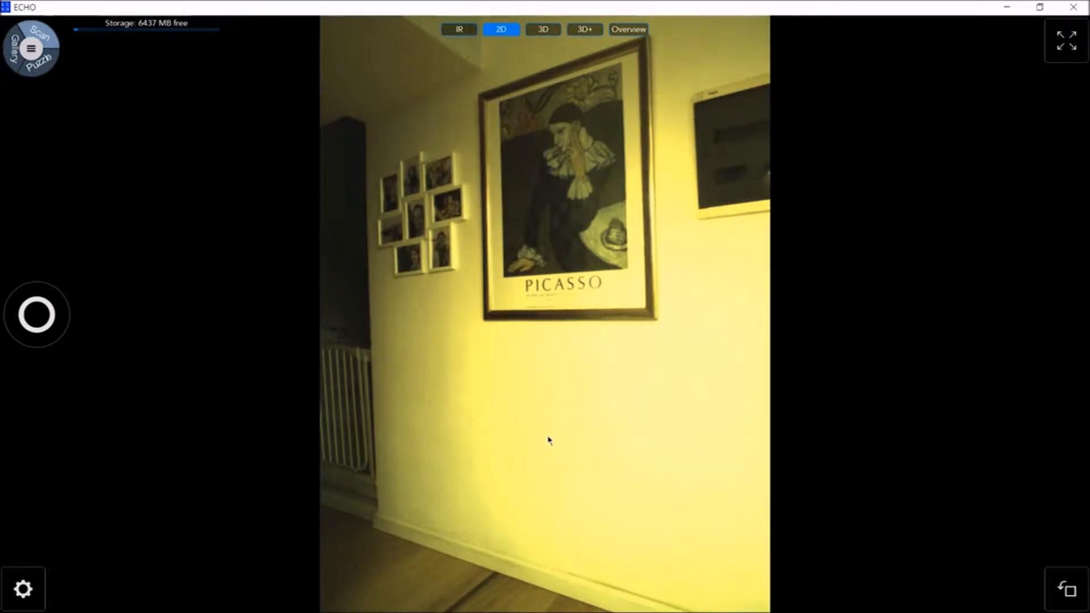
Open the raw scan dragon from the gallery's Dragon project in the 3D view
{"action": "left_click", "coordinate": [16, 50]}
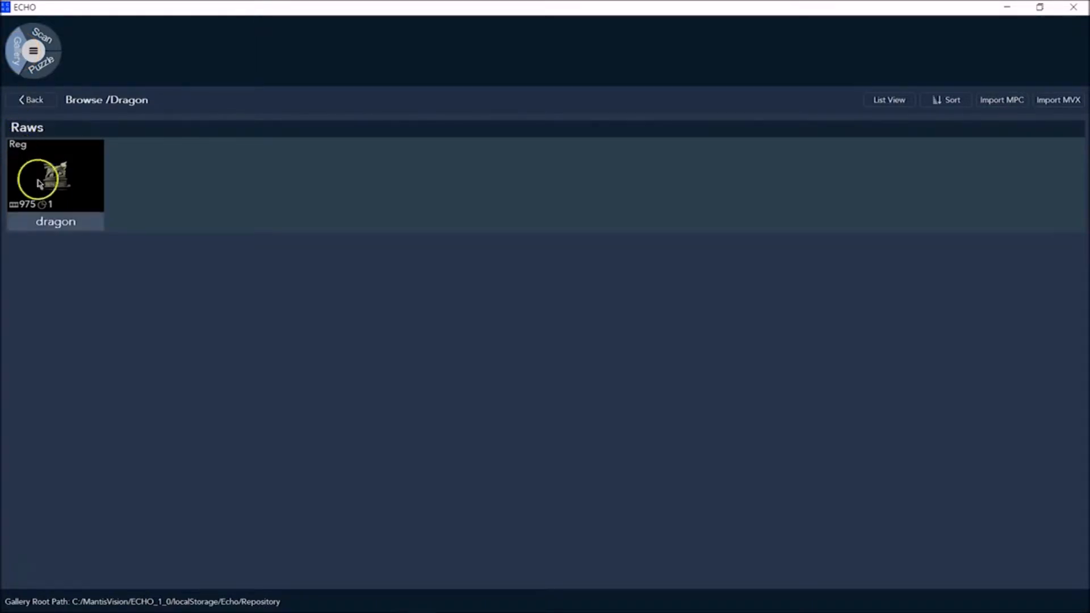
{"action": "double_click", "coordinate": [55, 182]}
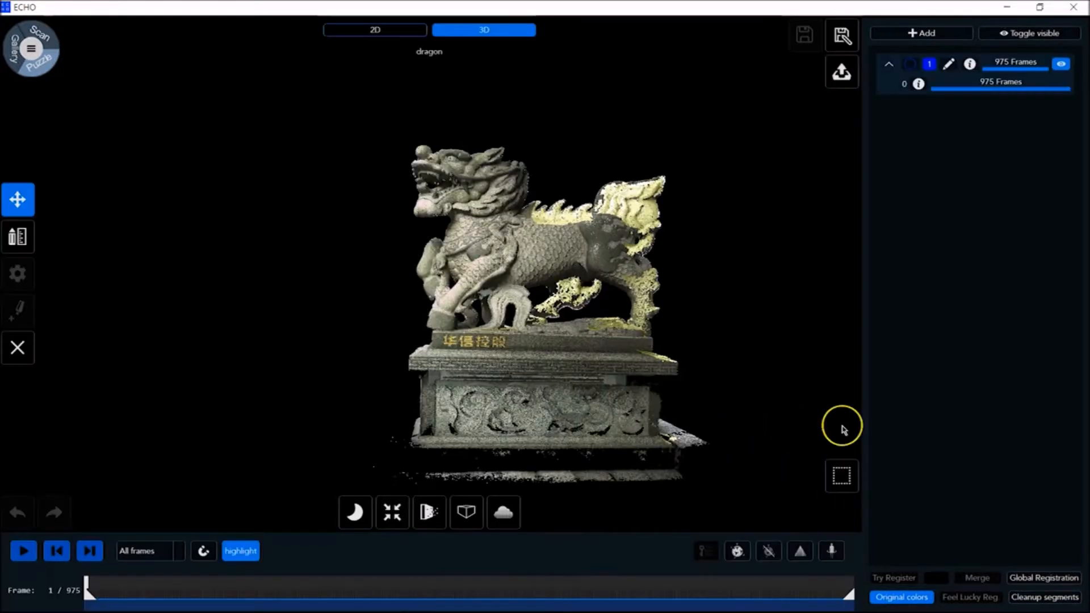
{"action": "left_click_drag", "start_coordinate": [844, 429], "coordinate": [924, 330]}
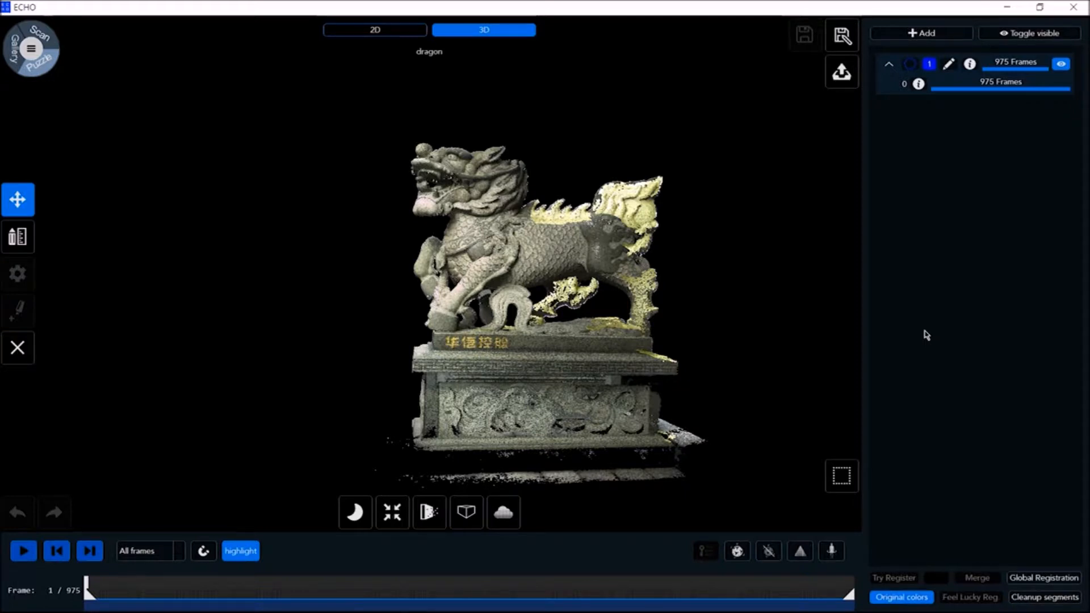
{"action": "left_click", "coordinate": [738, 552]}
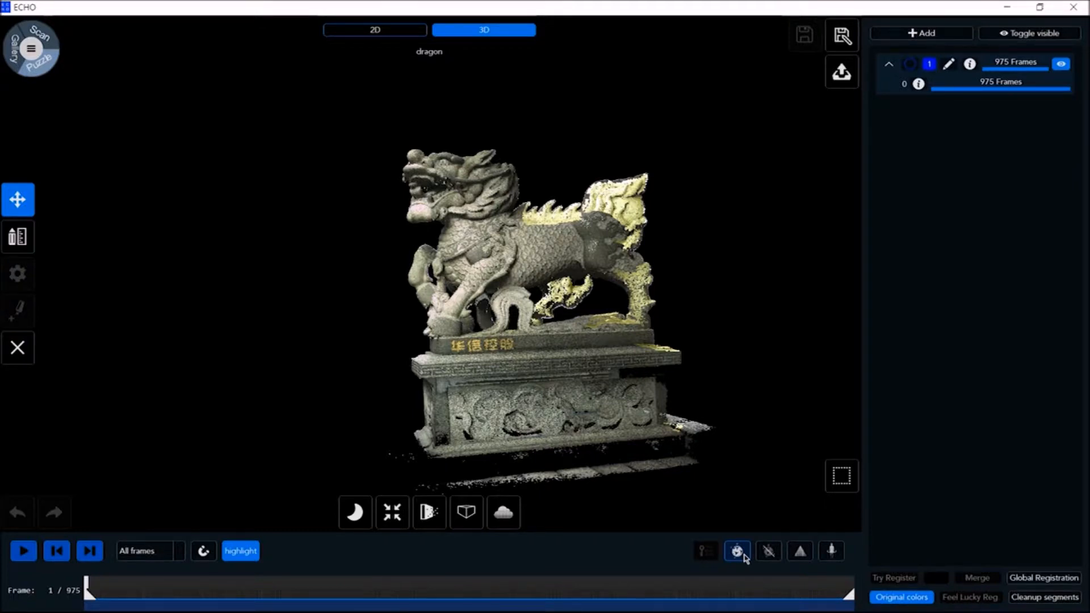
{"action": "left_click", "coordinate": [738, 552]}
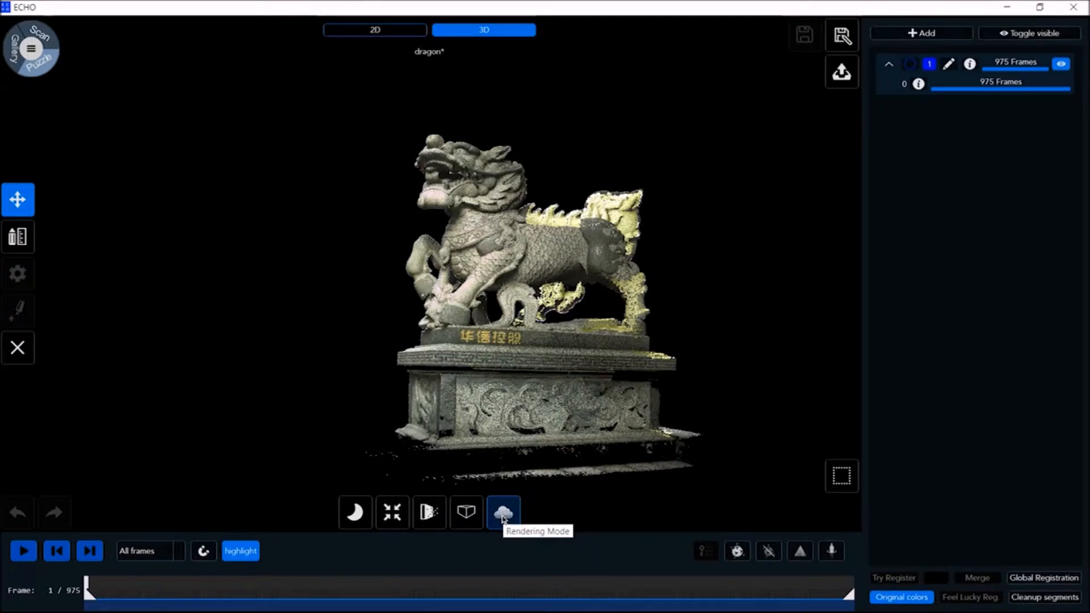
Raise the light level slightly in the dragon scan's rendering mode options
{"action": "left_click", "coordinate": [502, 514]}
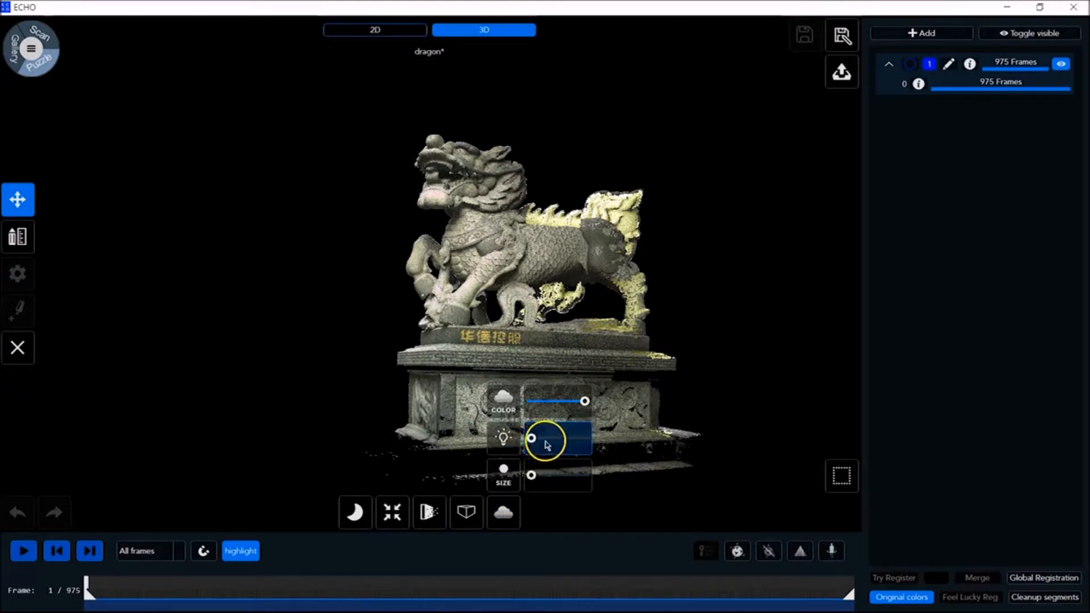
{"action": "mouse_move", "coordinate": [529, 439]}
{"action": "left_mouse_down"}
{"action": "mouse_move", "coordinate": [552, 439]}
{"action": "mouse_move", "coordinate": [539, 438]}
{"action": "left_mouse_up"}
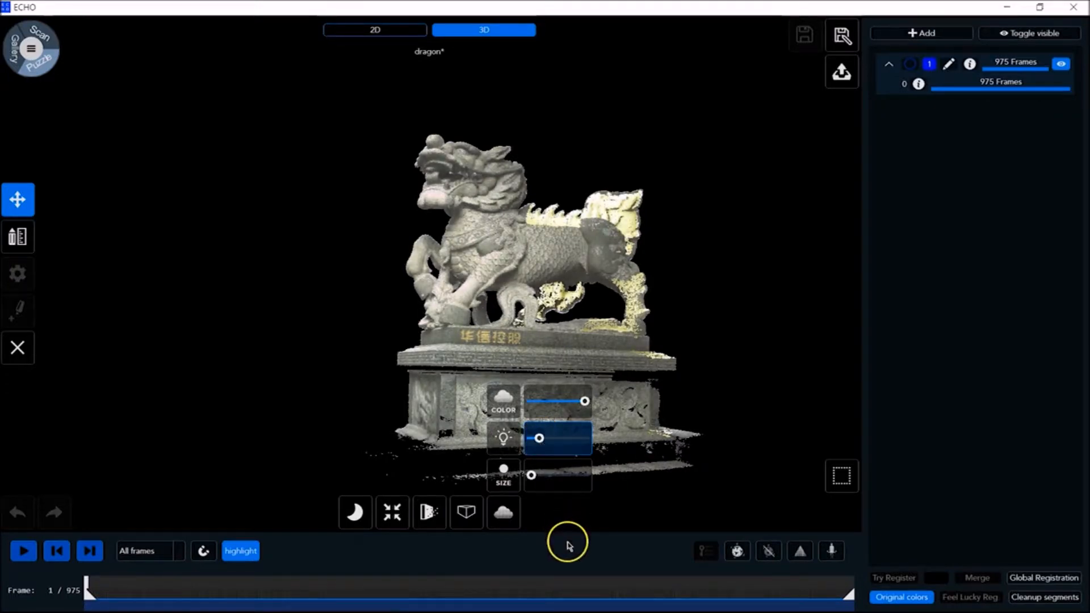
Try the Perspective projection mode on the dragon scan, and change the projection to orthographic
{"action": "left_click", "coordinate": [467, 516]}
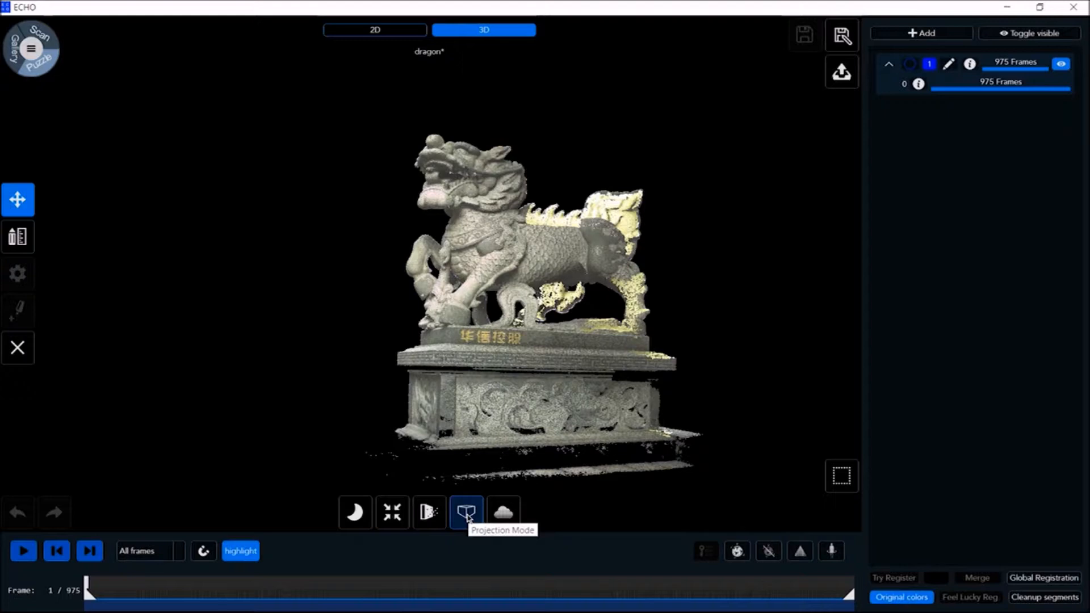
{"action": "left_click", "coordinate": [467, 515]}
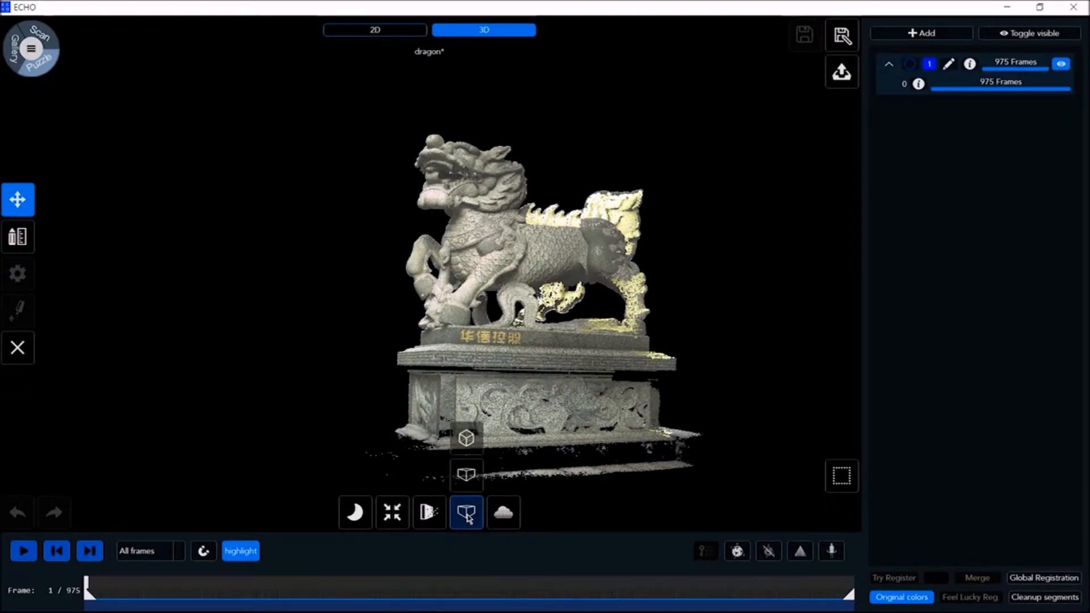
{"action": "left_click", "coordinate": [466, 478]}
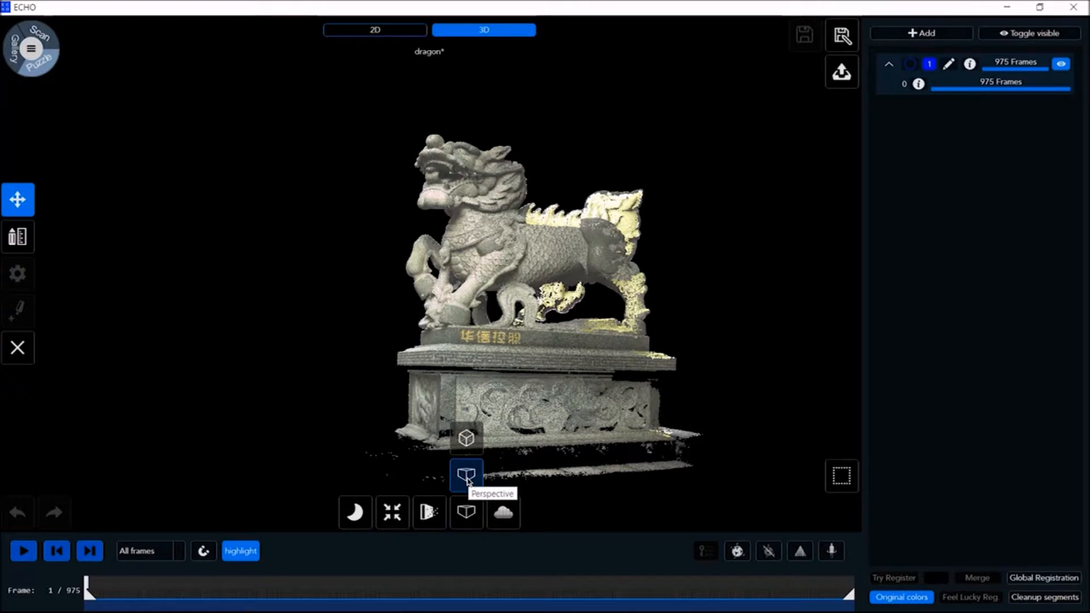
{"action": "left_click", "coordinate": [468, 482]}
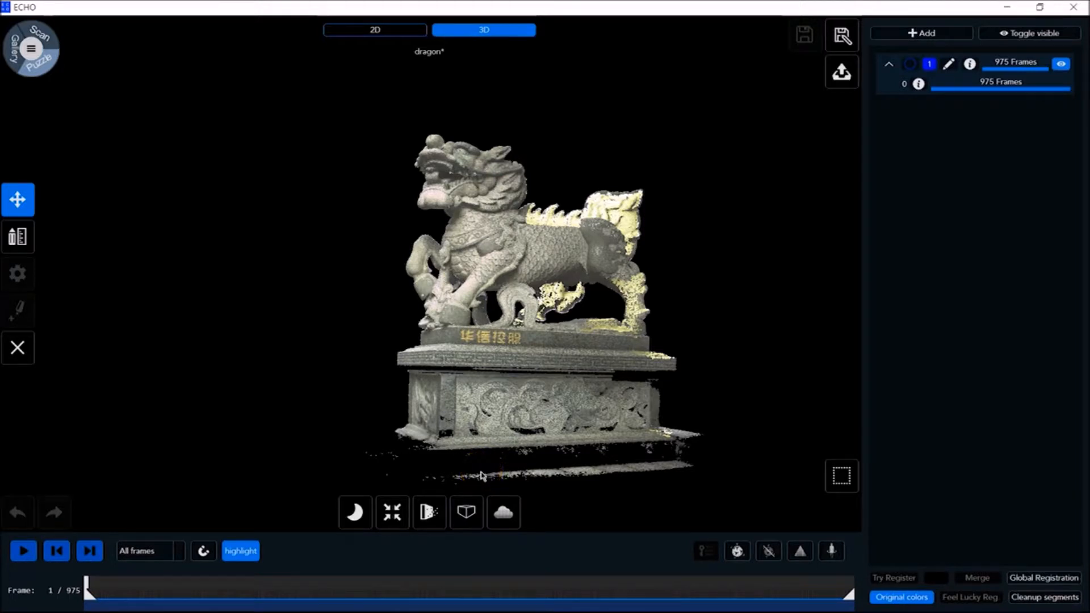
{"action": "left_click", "coordinate": [466, 513]}
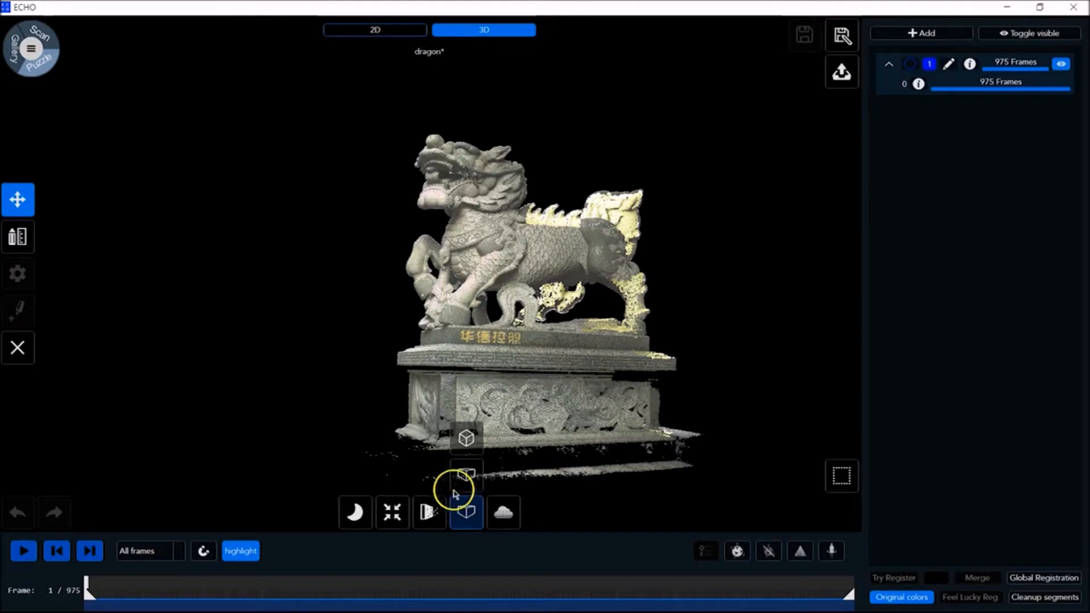
{"action": "left_click", "coordinate": [467, 439]}
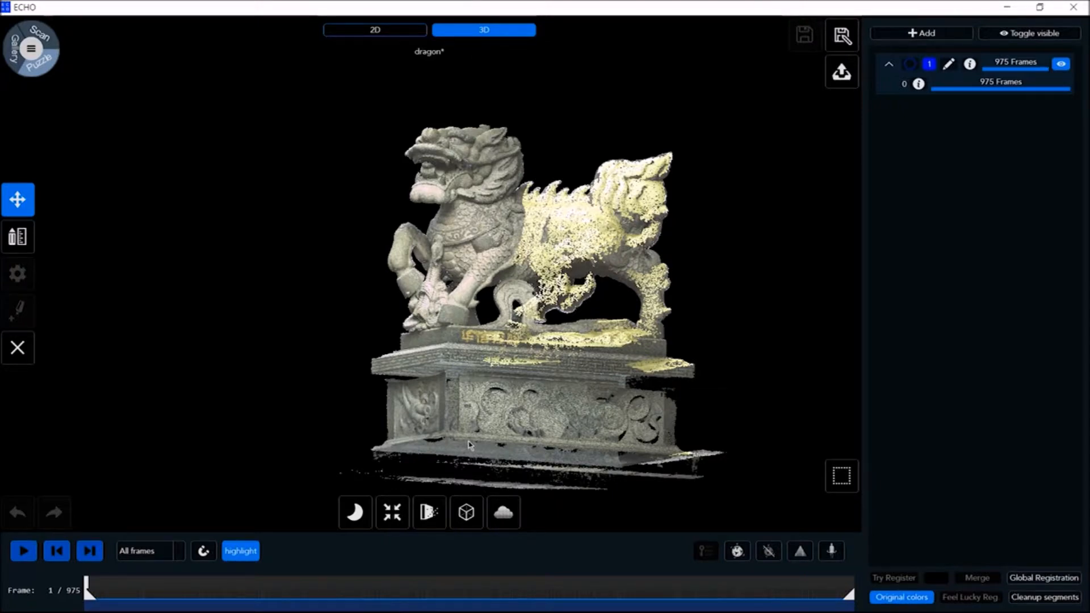
Examine the grid and center of rotation widgets, and center the view on the dragon scan
{"action": "left_click", "coordinate": [428, 513]}
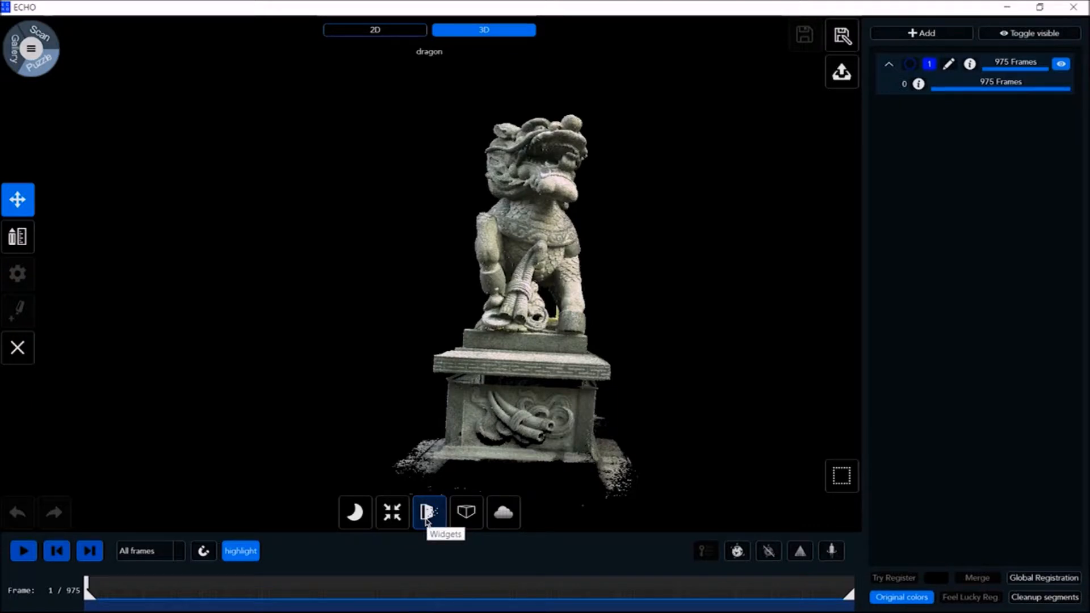
{"action": "left_click", "coordinate": [427, 518]}
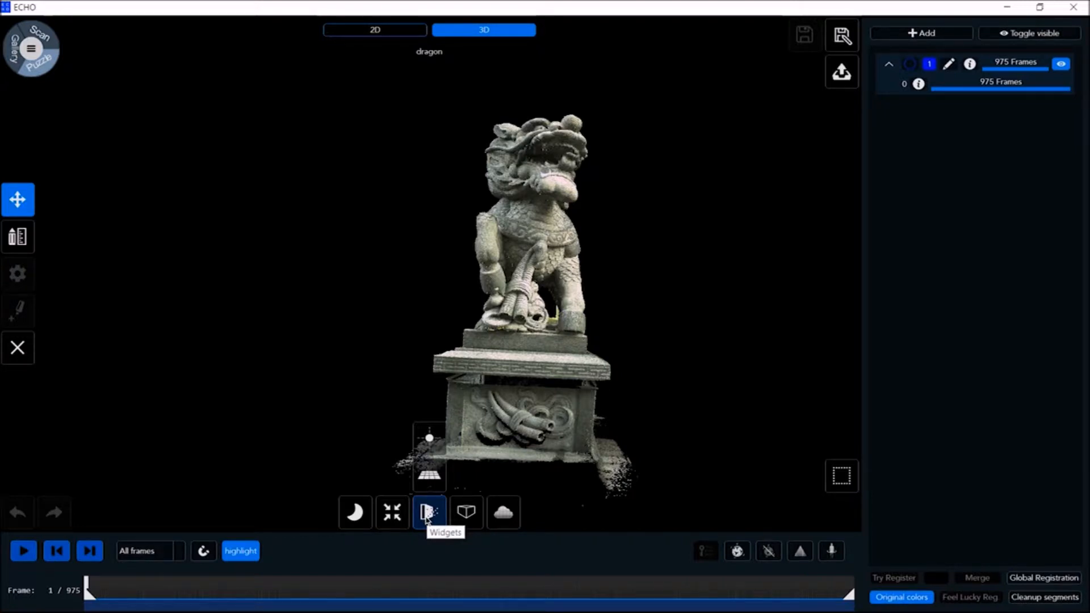
{"action": "left_click", "coordinate": [427, 477]}
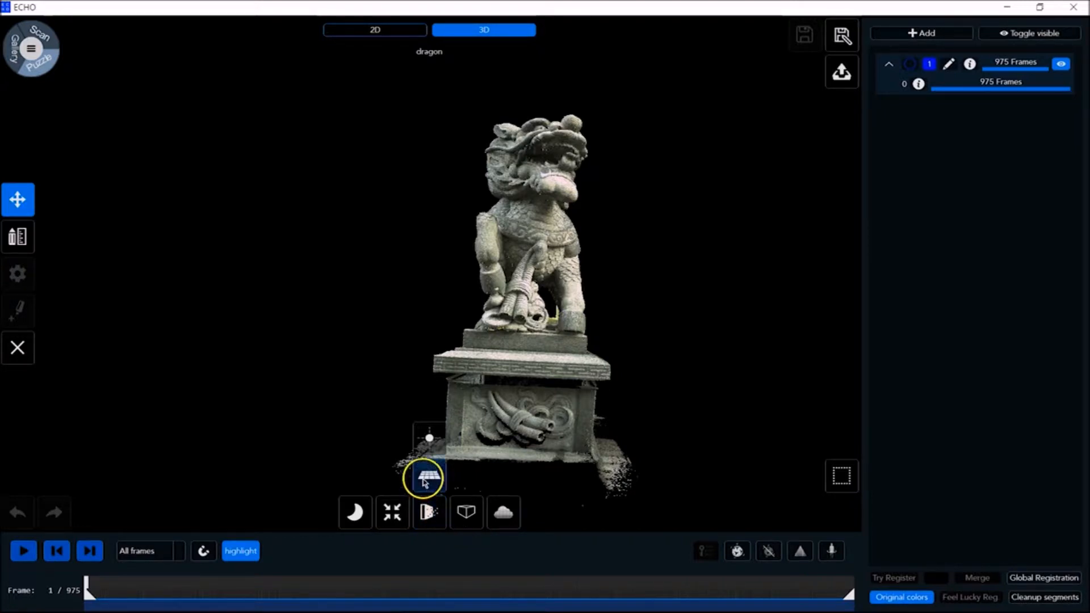
{"action": "left_click", "coordinate": [435, 454]}
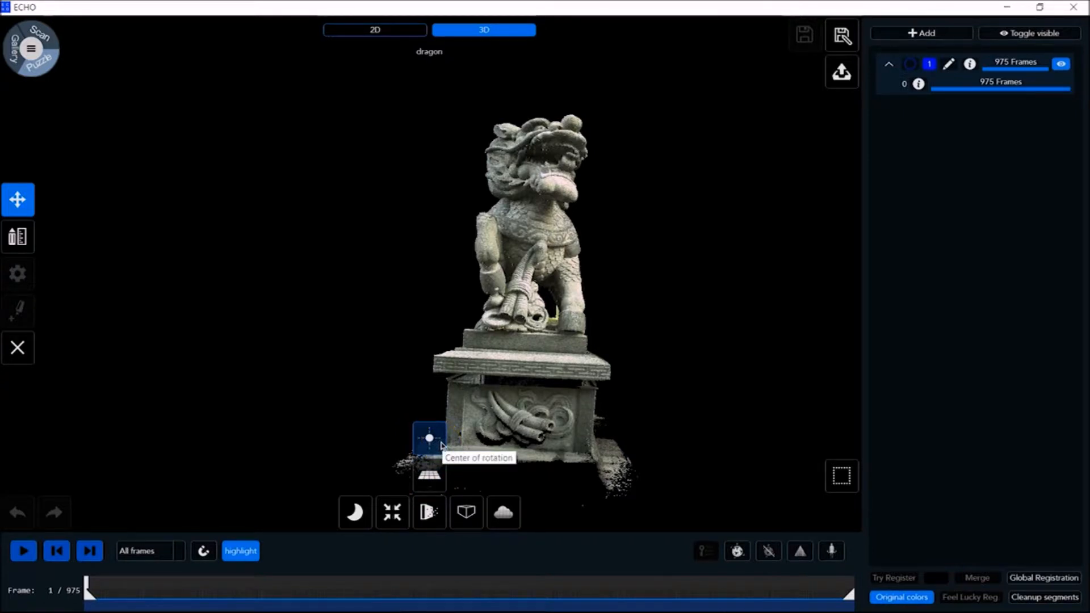
{"action": "left_click", "coordinate": [393, 513]}
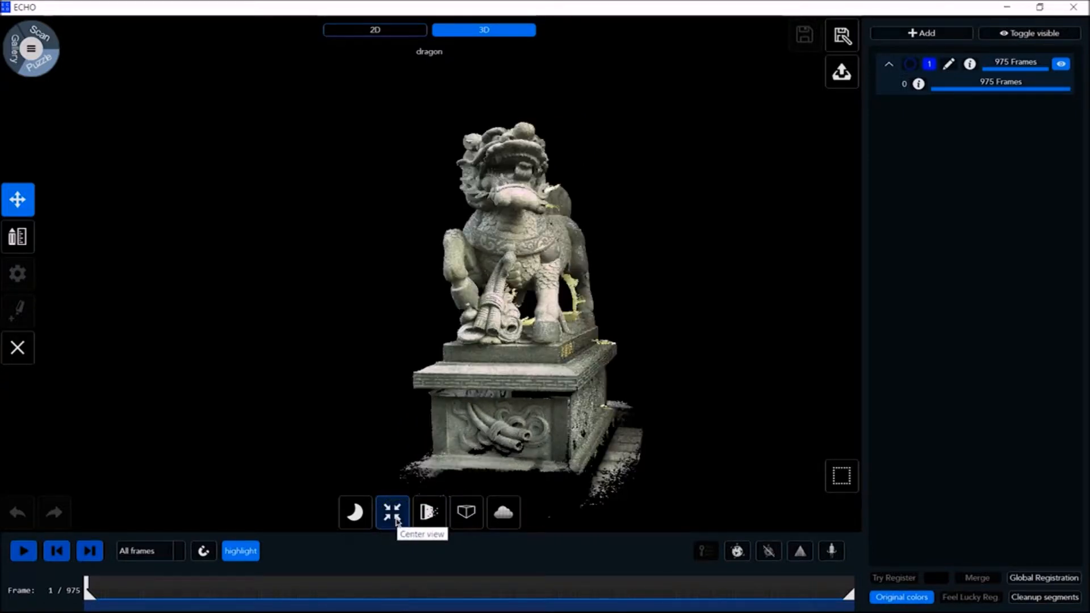
Center the view on the dragon scan and switch the background mode to the light background
{"action": "left_click", "coordinate": [395, 519]}
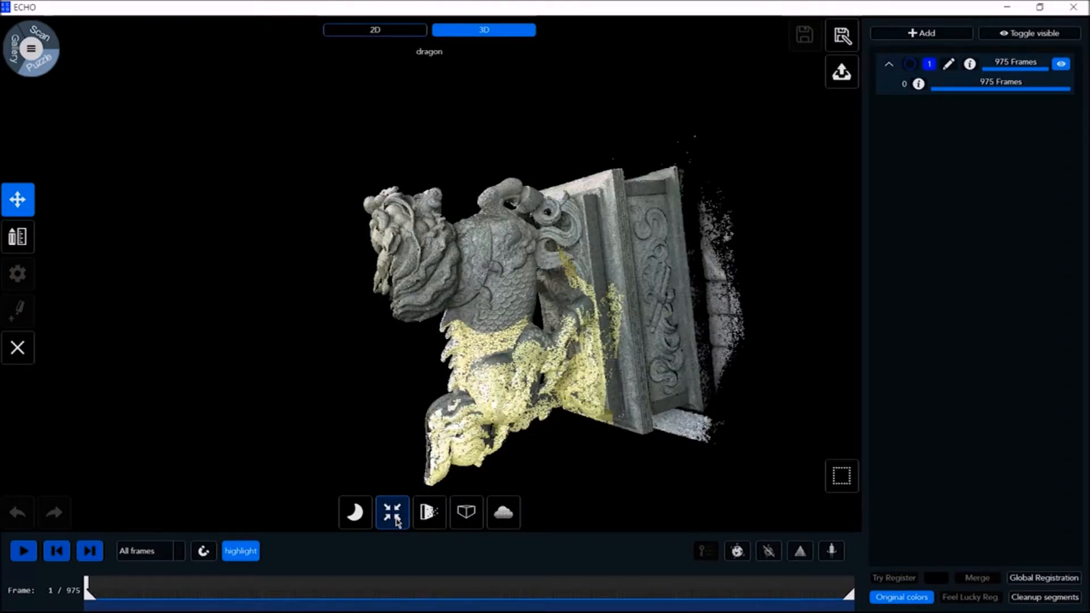
{"action": "left_click", "coordinate": [395, 519]}
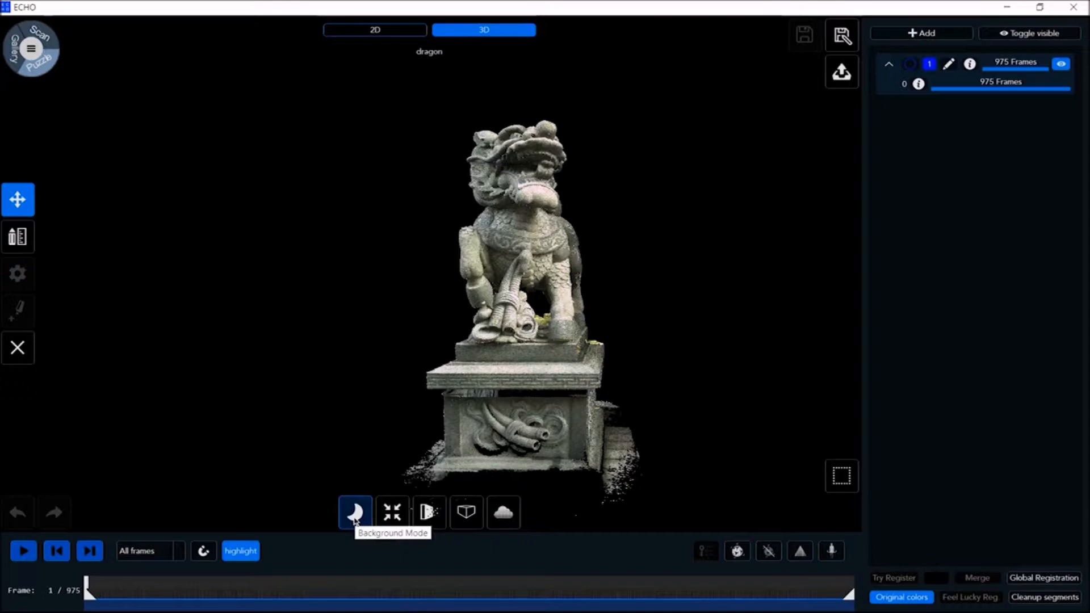
{"action": "left_click", "coordinate": [354, 518]}
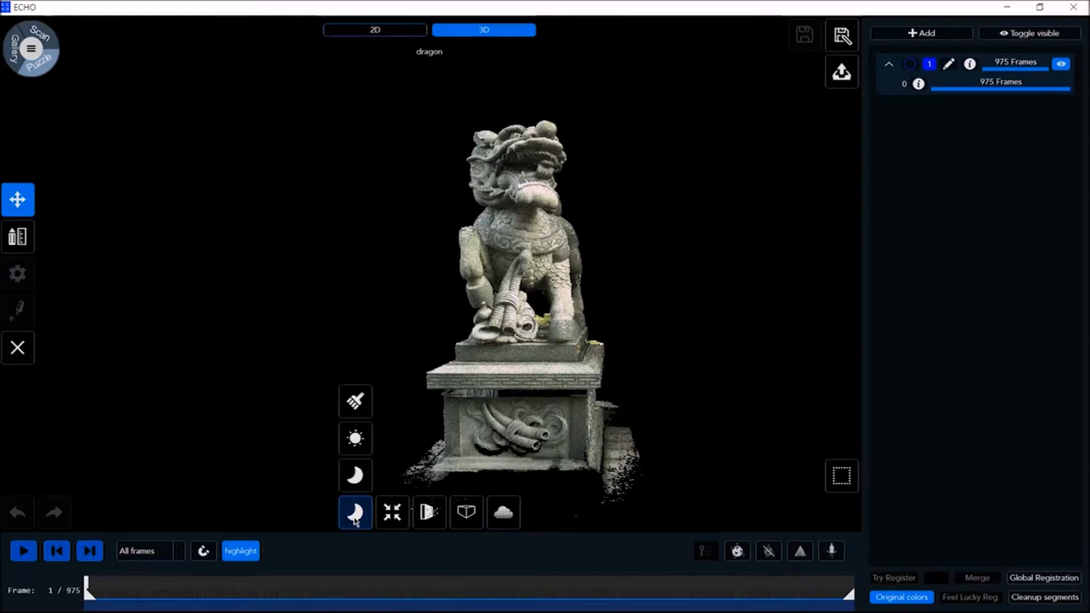
{"action": "left_click", "coordinate": [358, 440]}
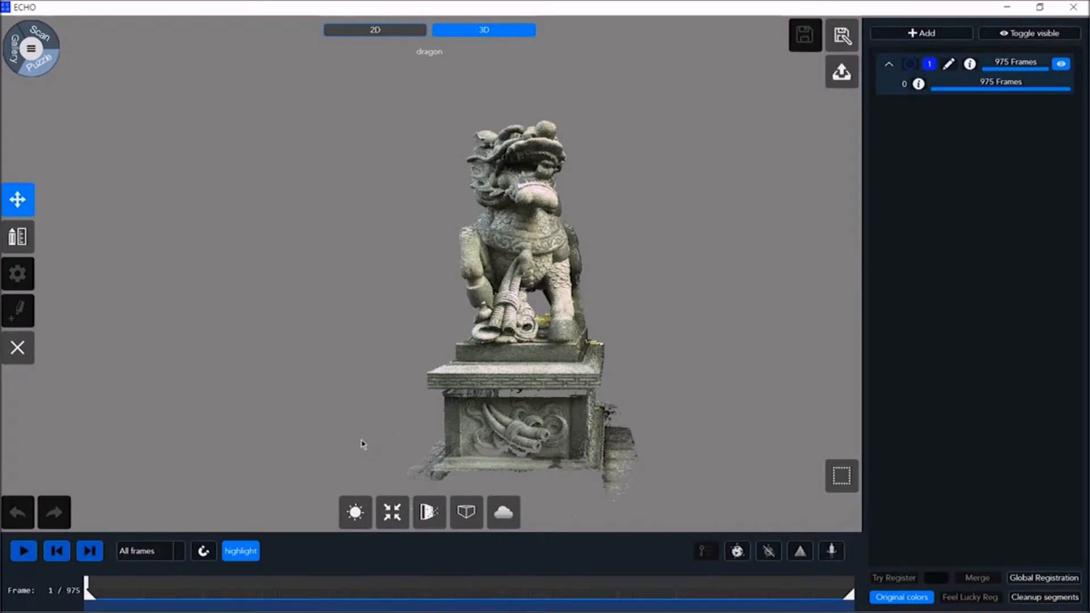
Examine the selection tools, including Rect, Invert and Deselect
{"action": "left_click", "coordinate": [841, 476]}
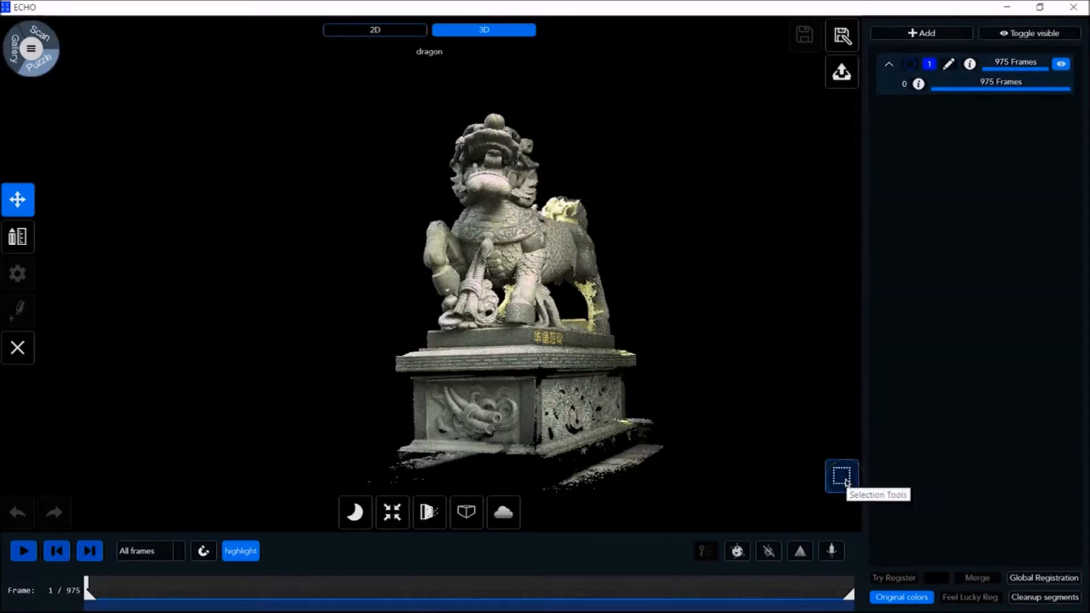
{"action": "left_click", "coordinate": [846, 480]}
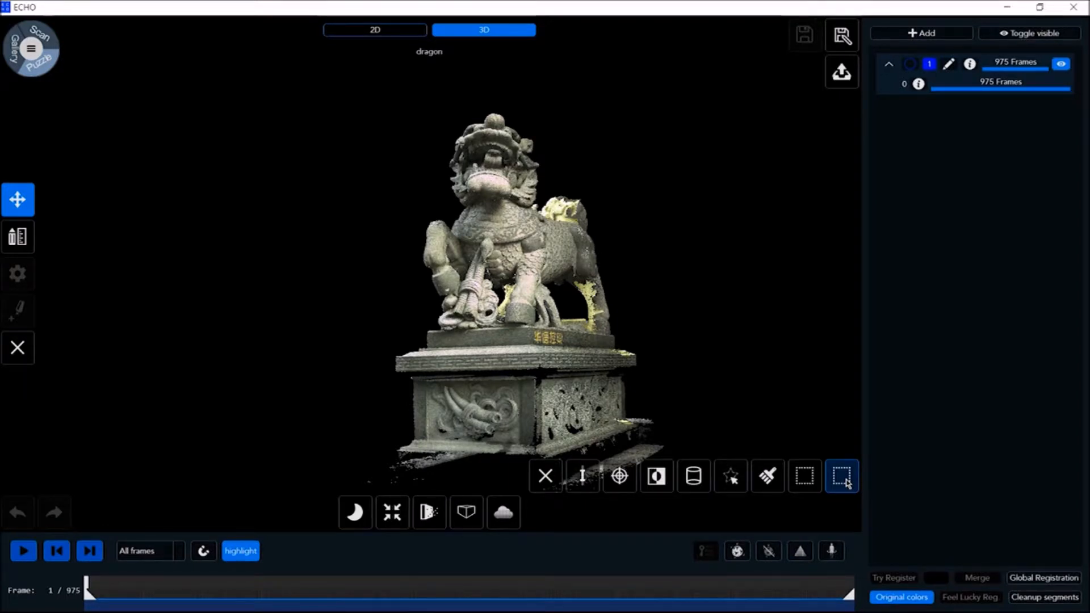
{"action": "left_click", "coordinate": [810, 480]}
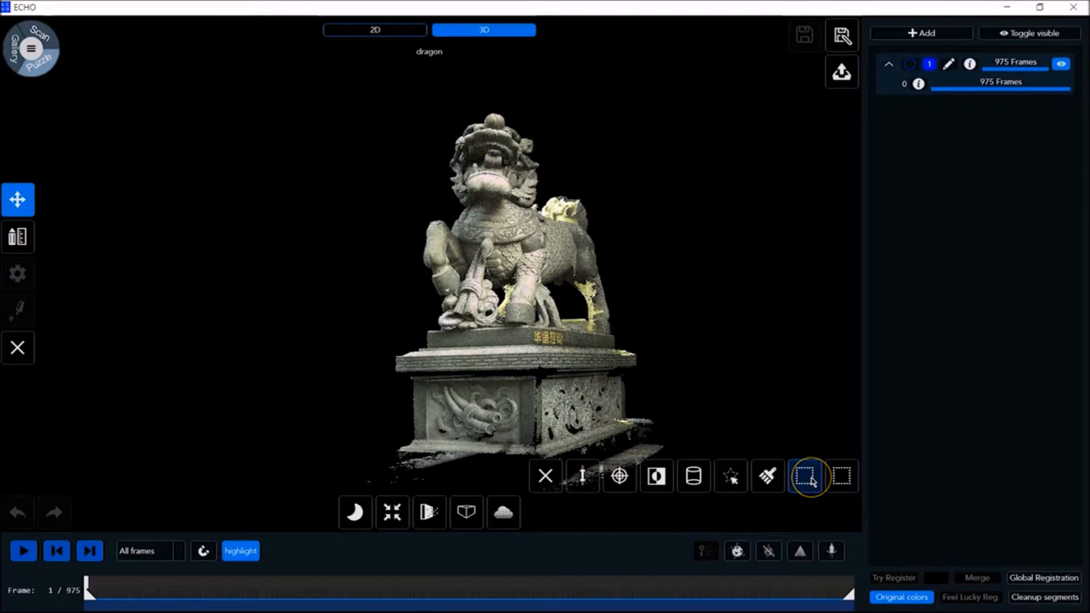
{"action": "left_click", "coordinate": [768, 476]}
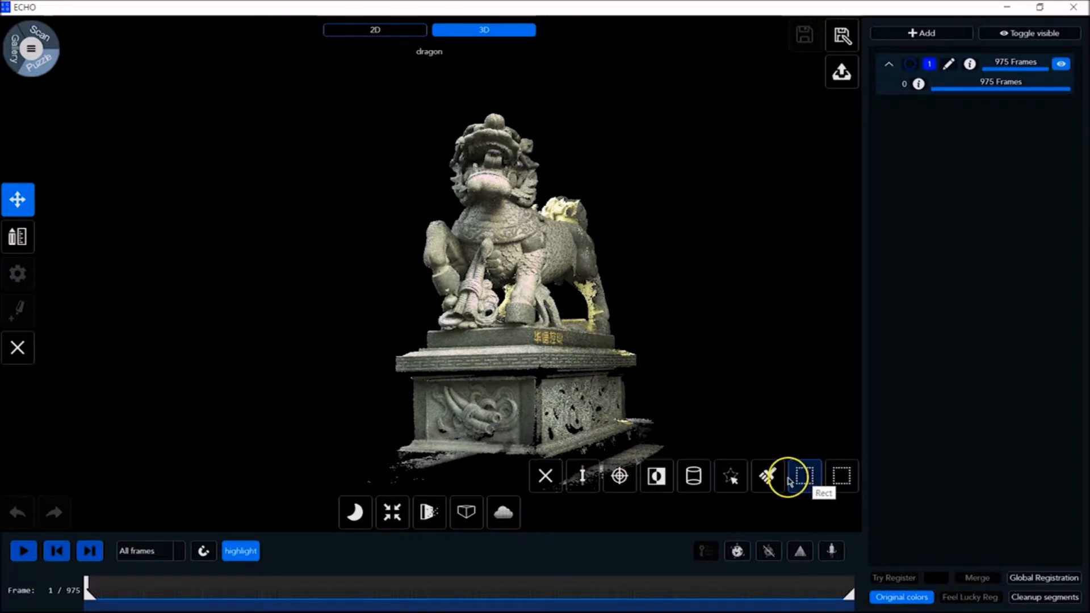
{"action": "left_click", "coordinate": [730, 476]}
{"action": "left_click", "coordinate": [694, 478]}
{"action": "left_click", "coordinate": [656, 477]}
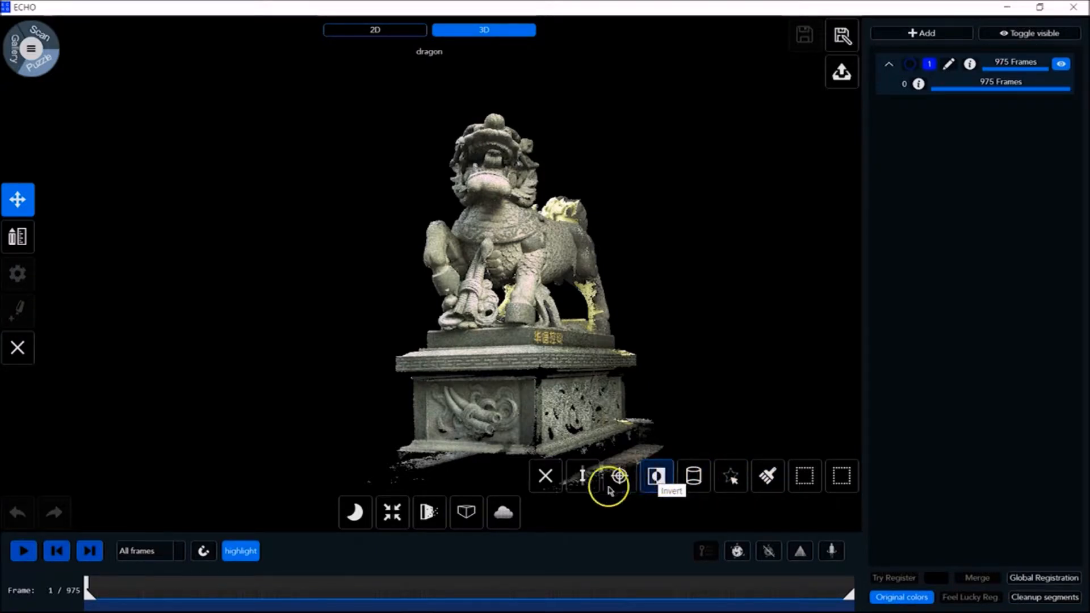
{"action": "left_click", "coordinate": [585, 482]}
{"action": "left_click", "coordinate": [545, 479]}
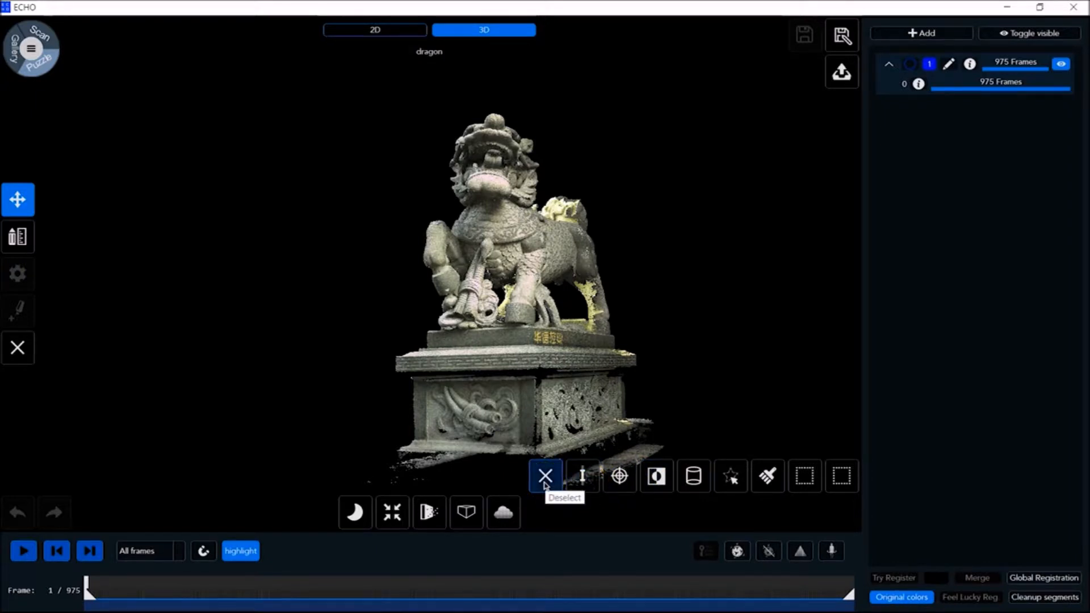
Select the stray ground points beside the statue's base with the Rect tool and delete them
{"action": "left_click", "coordinate": [804, 475]}
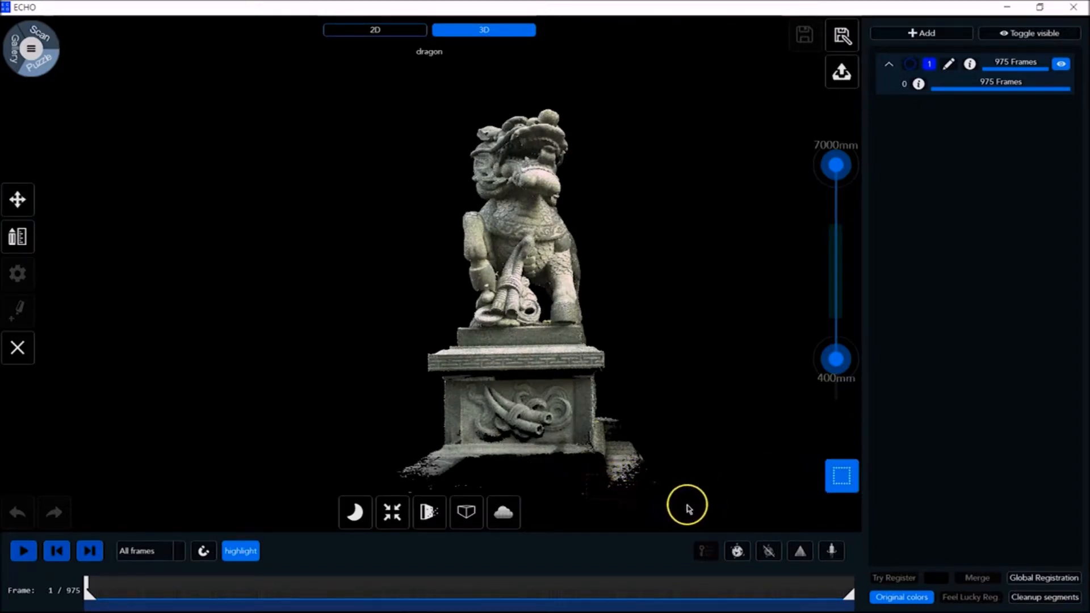
{"action": "left_click_drag", "start_coordinate": [693, 507], "coordinate": [693, 505]}
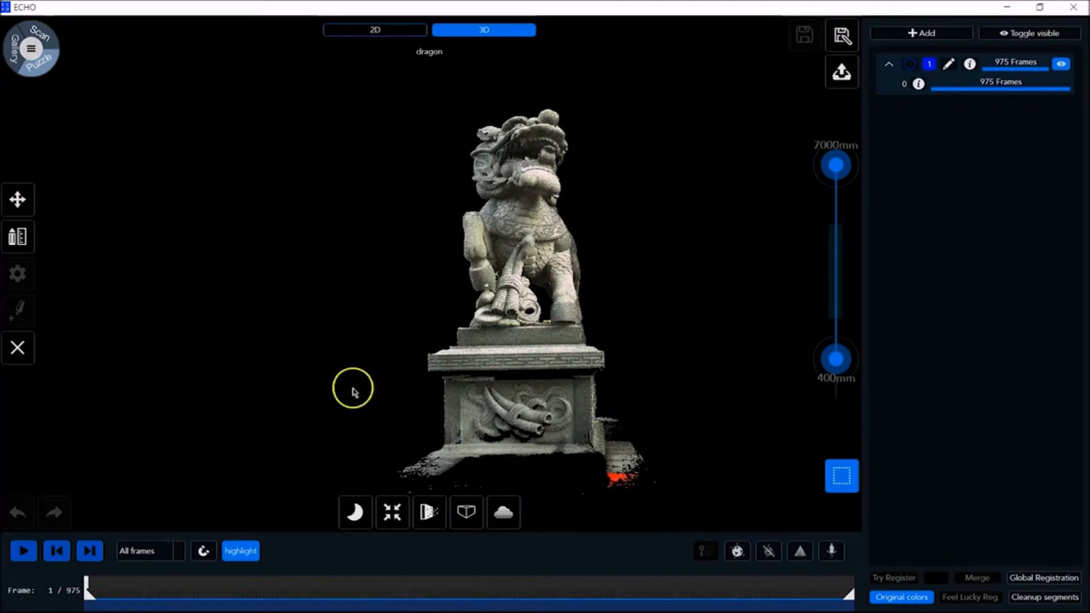
{"action": "left_click", "coordinate": [17, 350]}
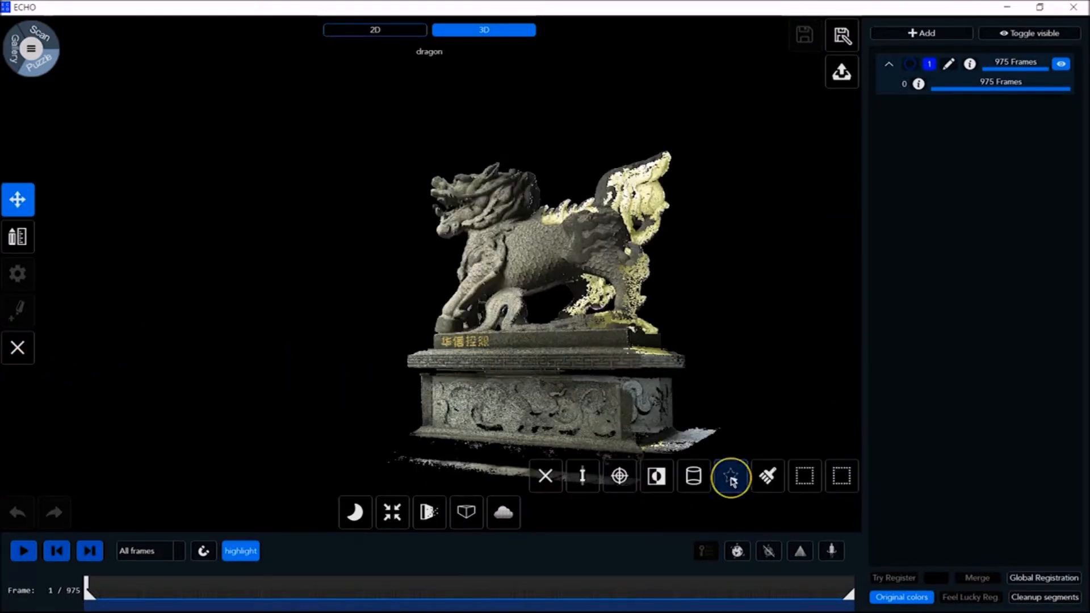
Select the whole dragon scan by inverting the empty selection, and deselect everything
{"action": "left_click", "coordinate": [732, 480]}
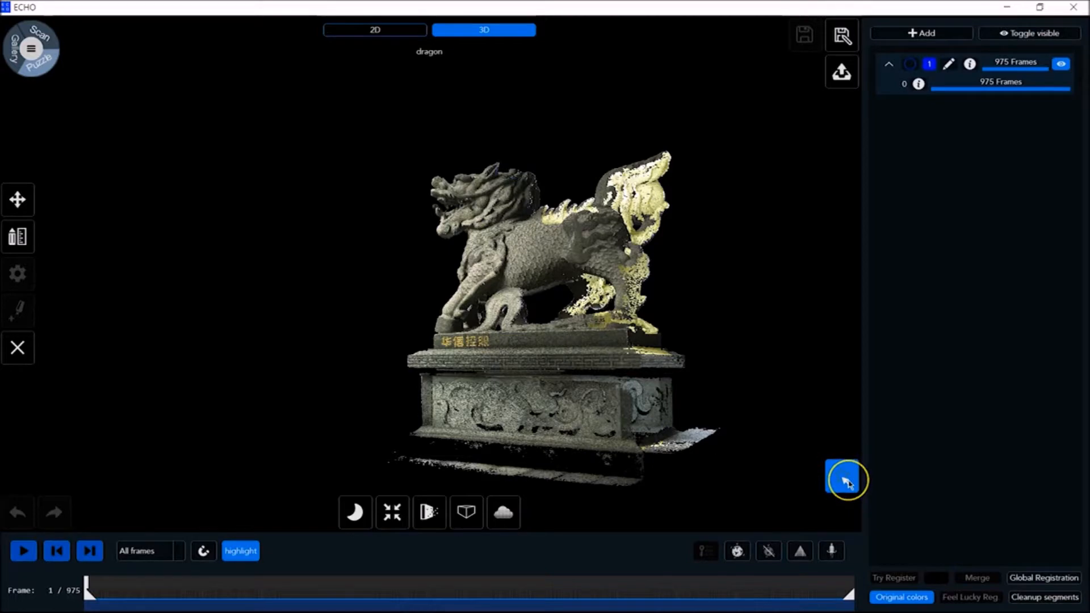
{"action": "left_click", "coordinate": [840, 476]}
{"action": "left_click", "coordinate": [657, 477]}
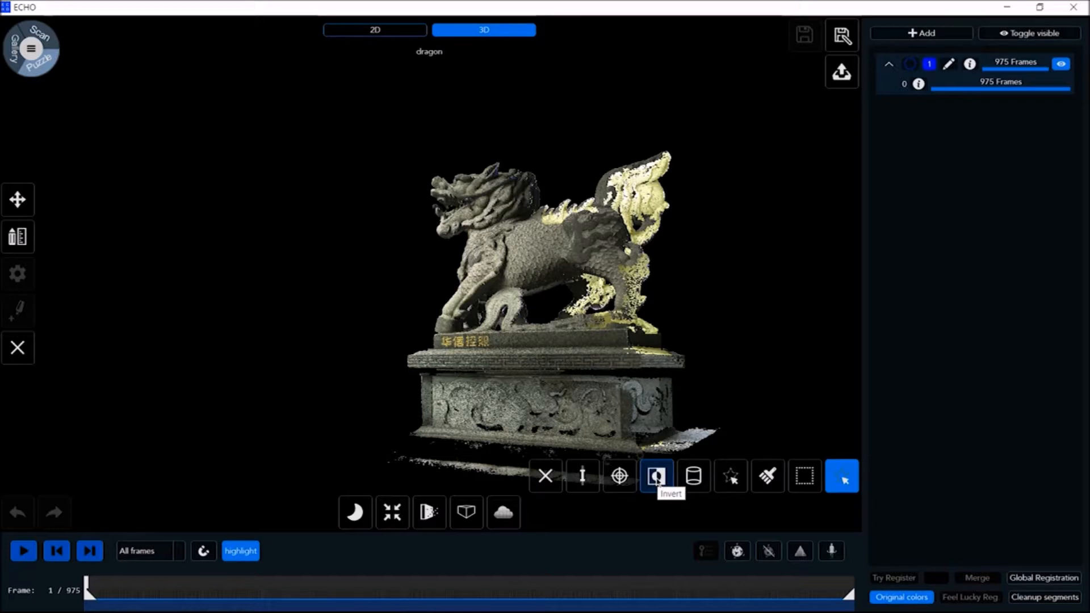
{"action": "left_click", "coordinate": [809, 395]}
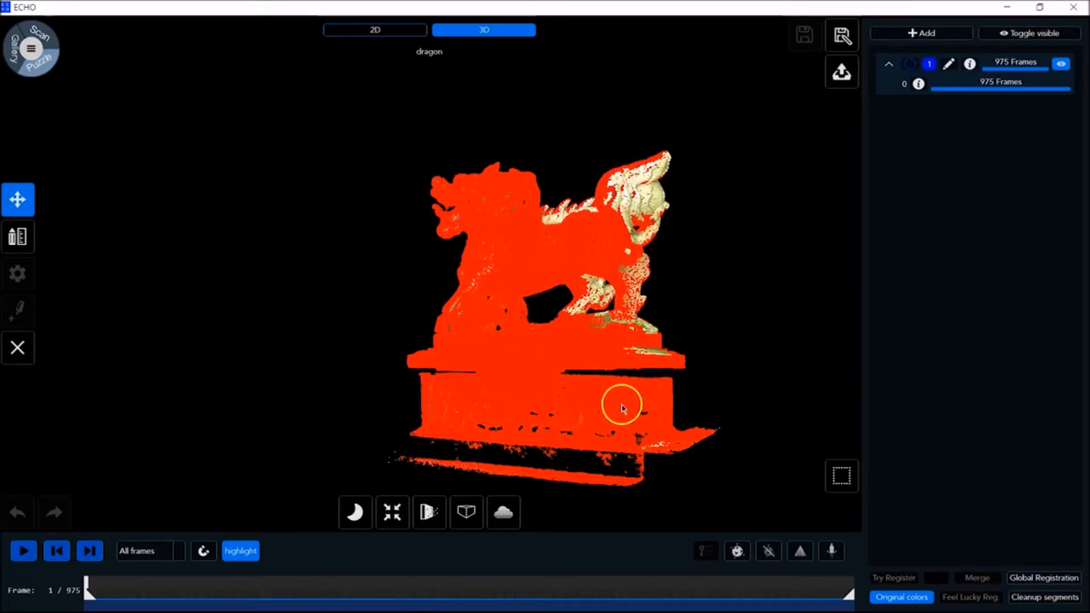
{"action": "left_click", "coordinate": [837, 478]}
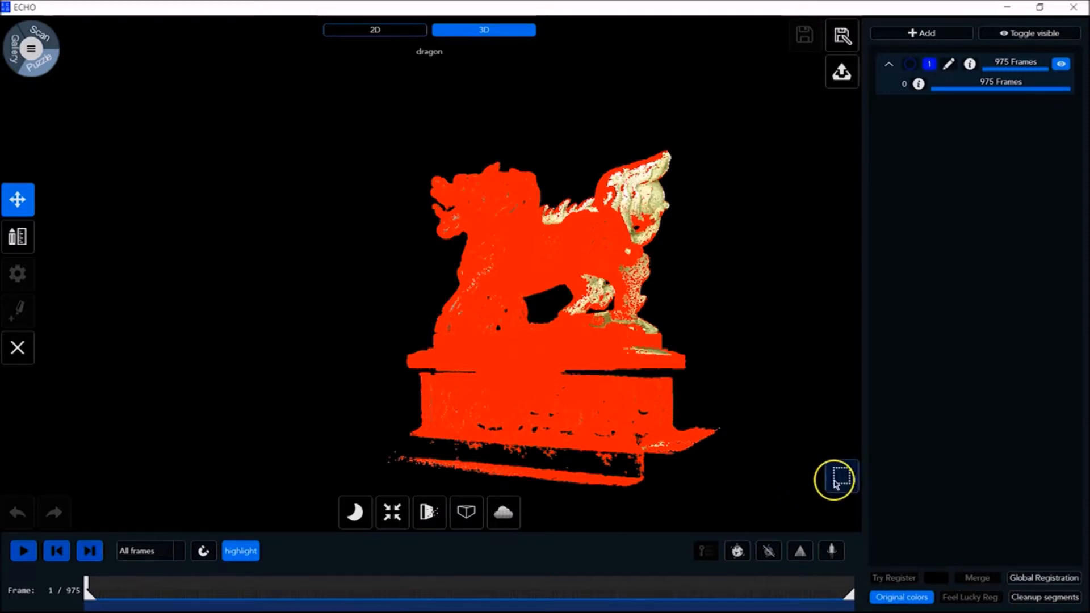
{"action": "left_click", "coordinate": [544, 477]}
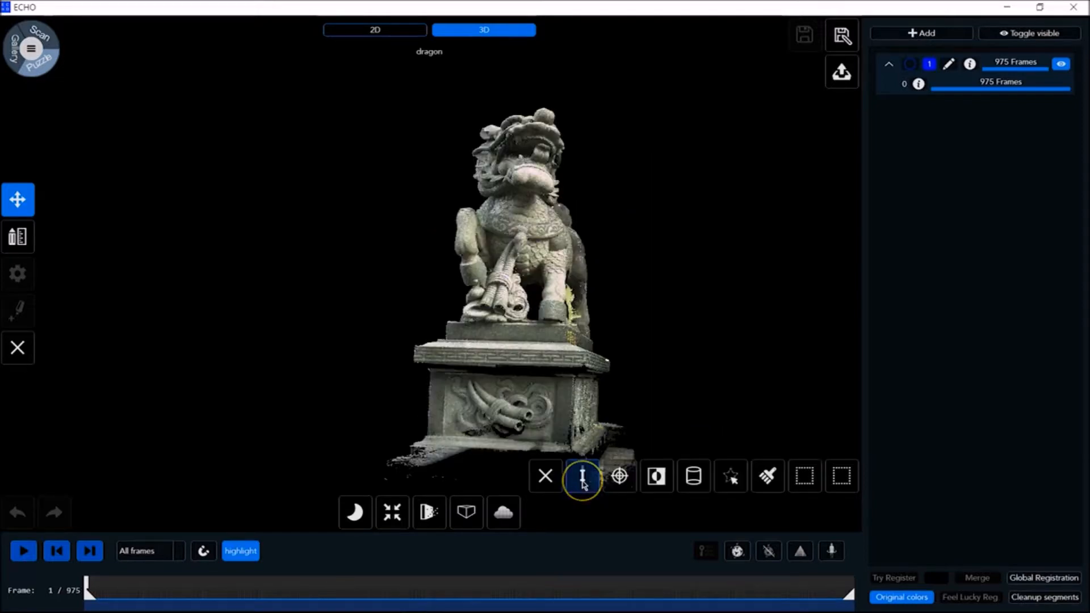
Apply a distance range selection to the dragon scan with the far limit at 3227 mm and a raised near limit
{"action": "left_click", "coordinate": [581, 477]}
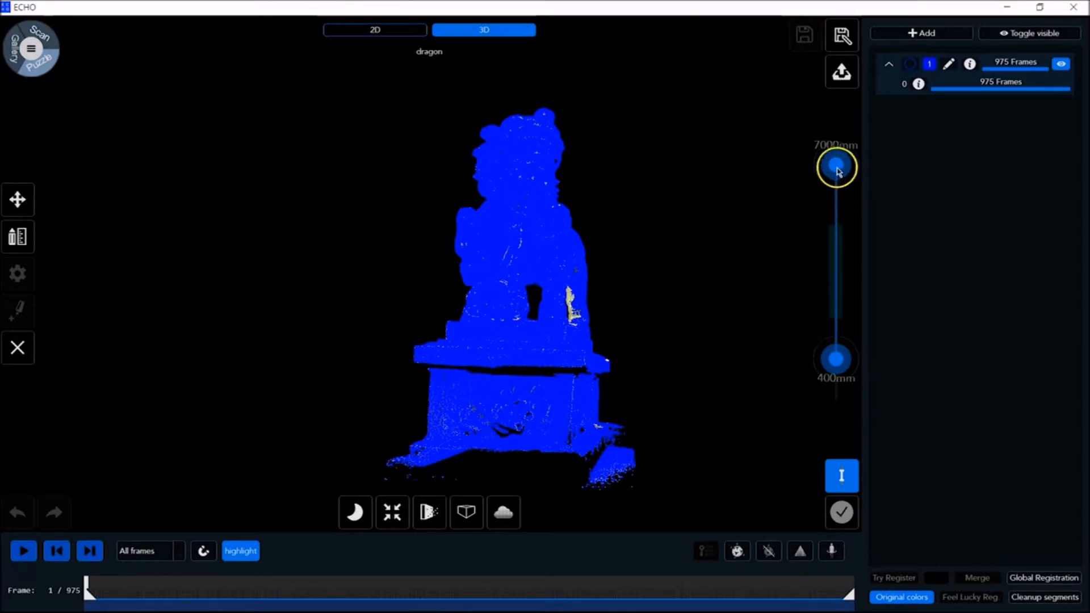
{"action": "left_click_drag", "start_coordinate": [832, 196], "coordinate": [834, 247]}
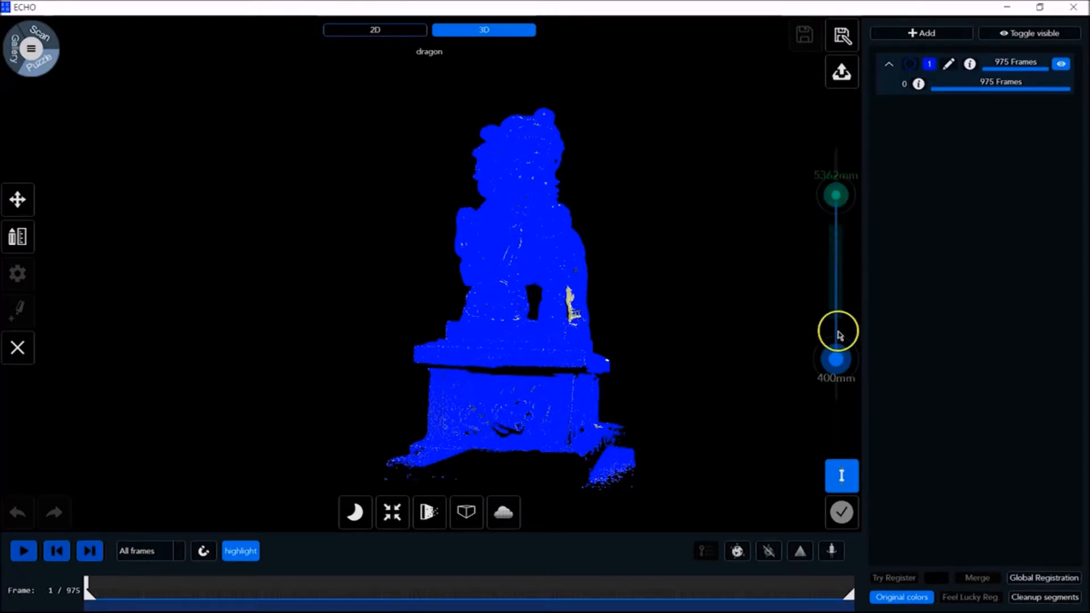
{"action": "left_click_drag", "start_coordinate": [834, 361], "coordinate": [840, 329]}
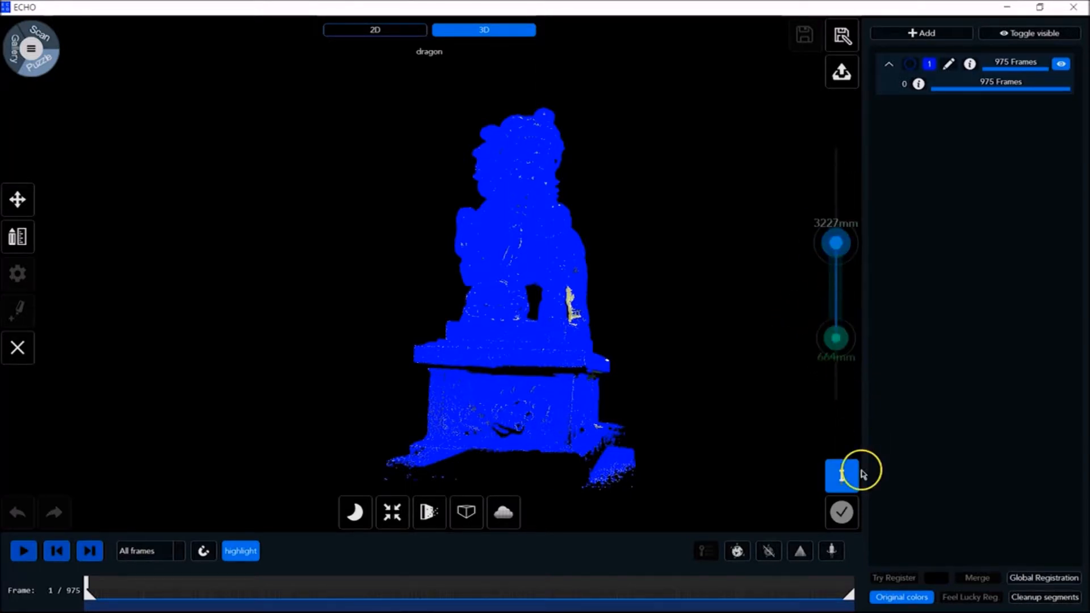
{"action": "left_click", "coordinate": [845, 513]}
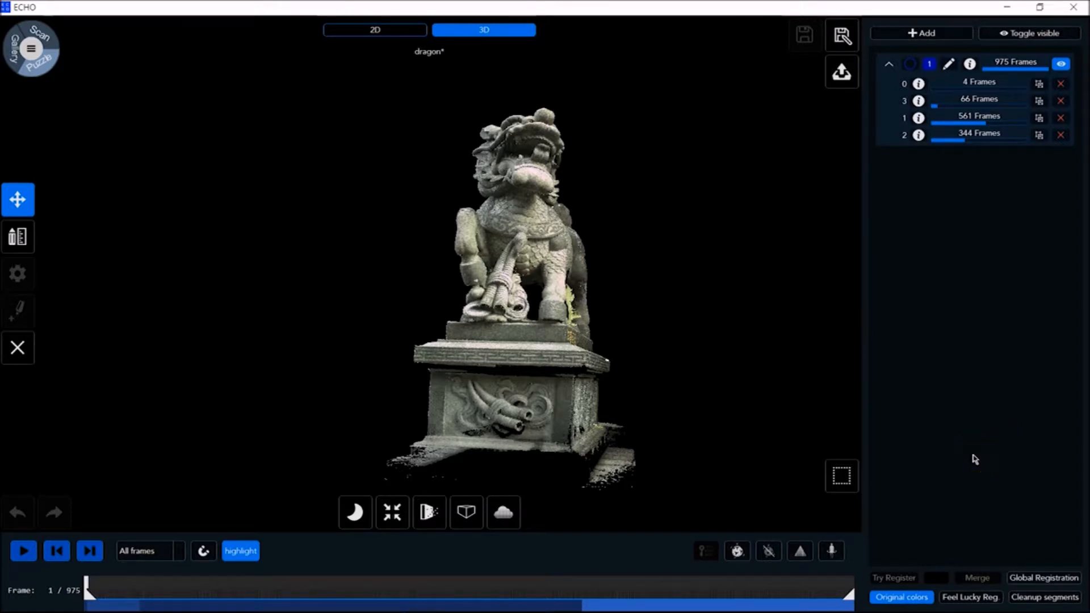
Remove the 4-frame and 66-frame segments with Cleanup segments by raising the framecount threshold
{"action": "left_click", "coordinate": [1046, 597]}
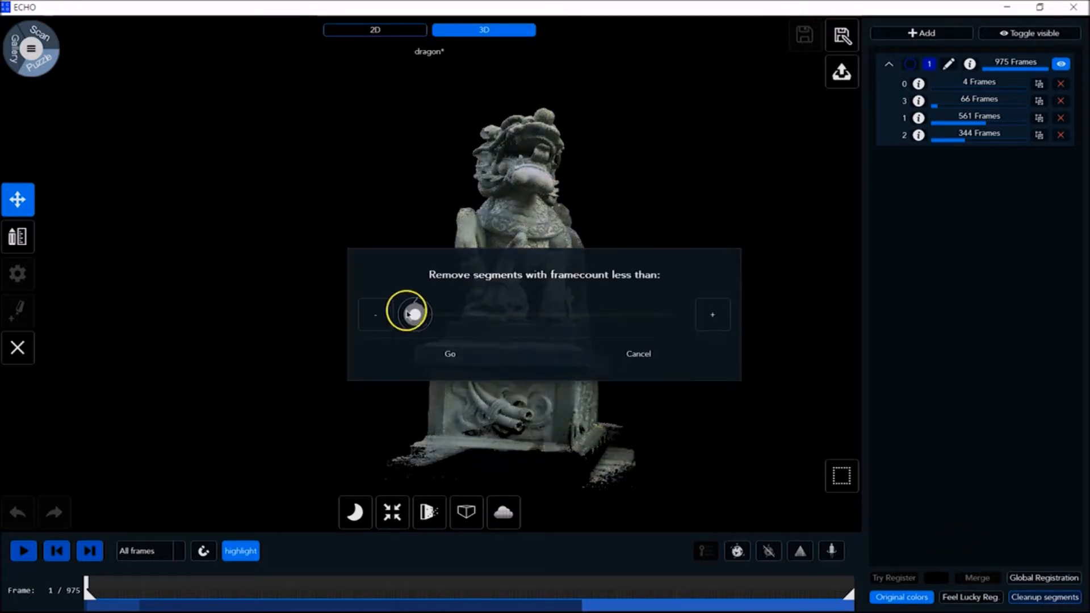
{"action": "left_click_drag", "start_coordinate": [413, 314], "coordinate": [432, 314]}
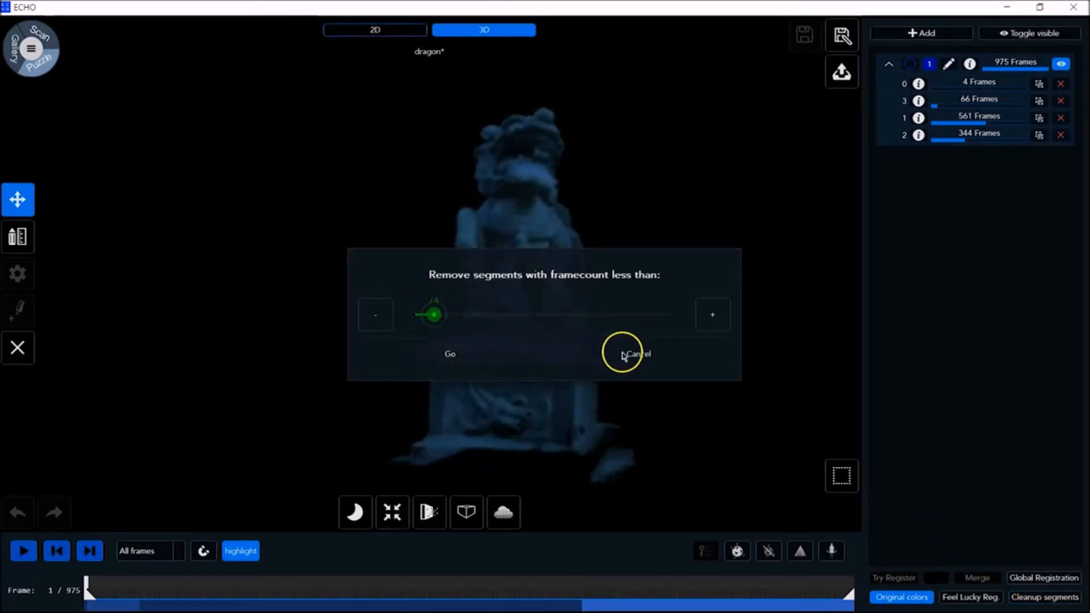
{"action": "left_click", "coordinate": [466, 355]}
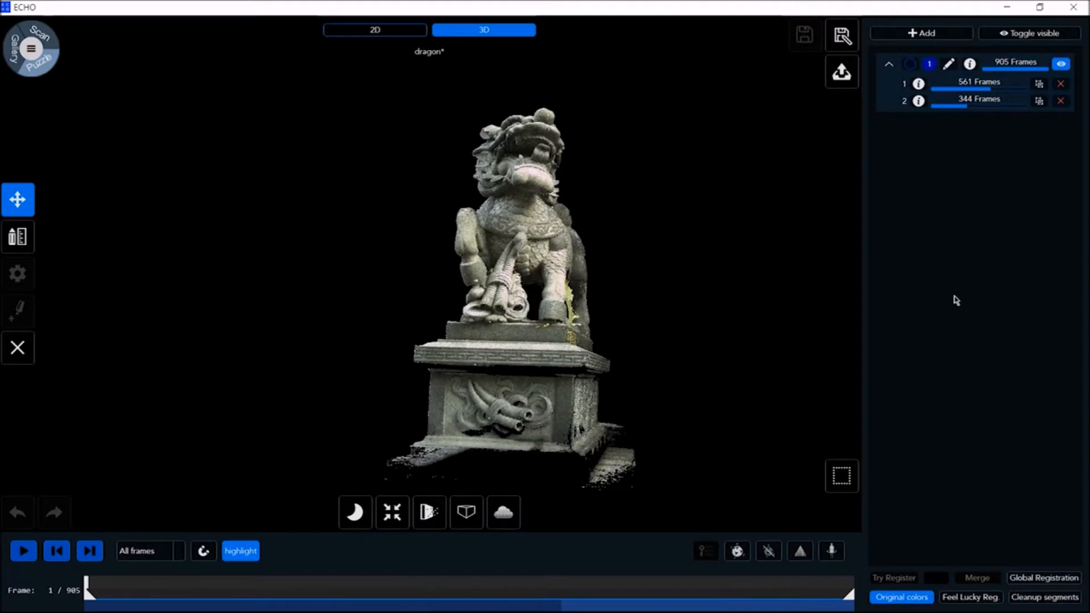
Turn off Original colors to examine the registration group colors on the scan, and turn Original colors back on
{"action": "left_click", "coordinate": [897, 599]}
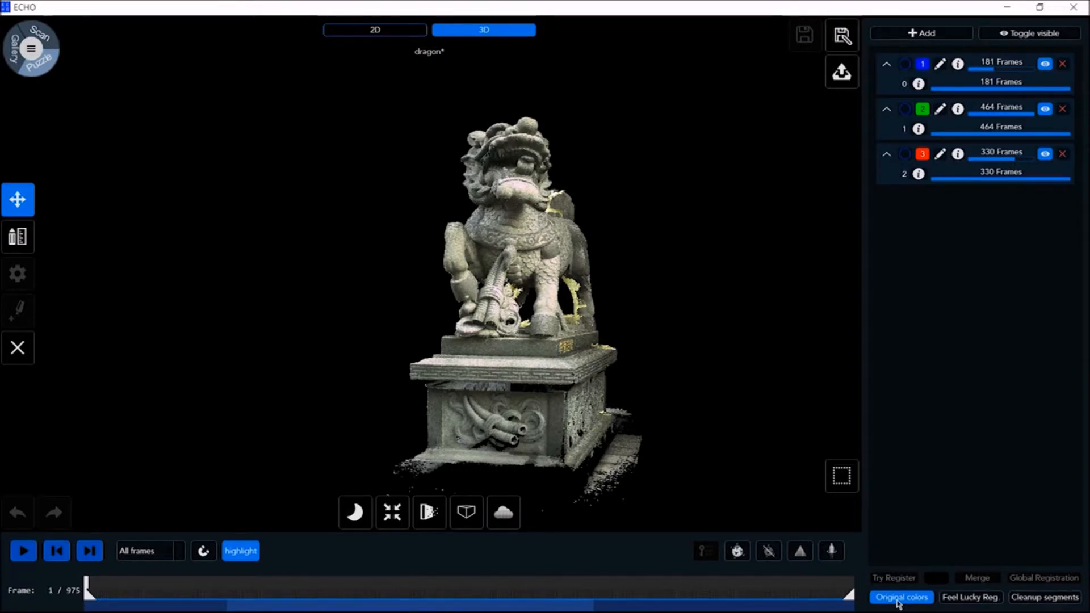
{"action": "left_click", "coordinate": [898, 598]}
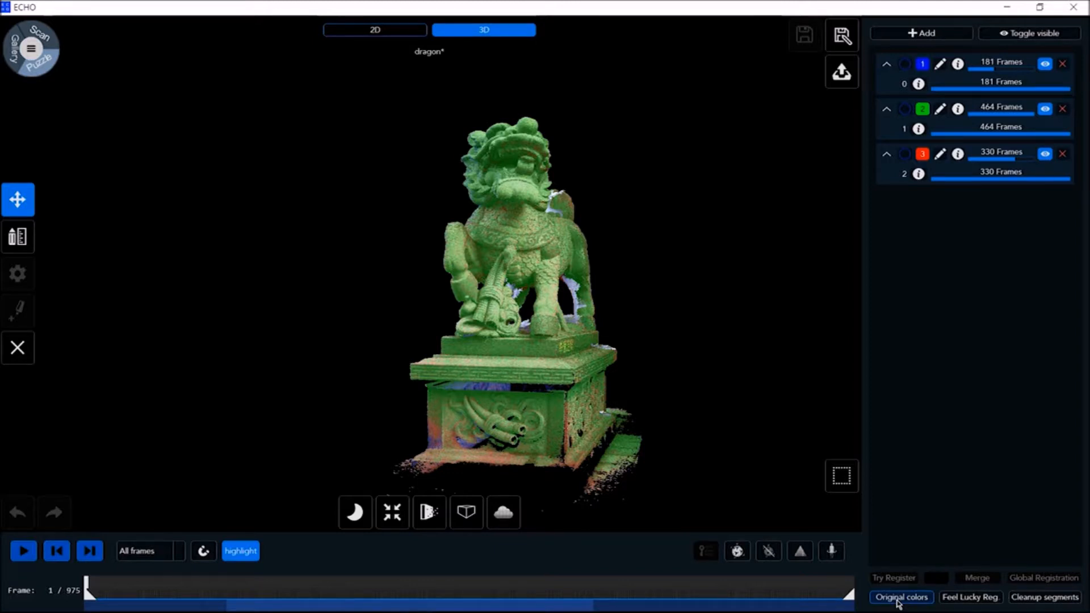
{"action": "left_click", "coordinate": [898, 599]}
Set the frame display mode to Cumulative and play back the dragon scan's frames
{"action": "left_click", "coordinate": [140, 551]}
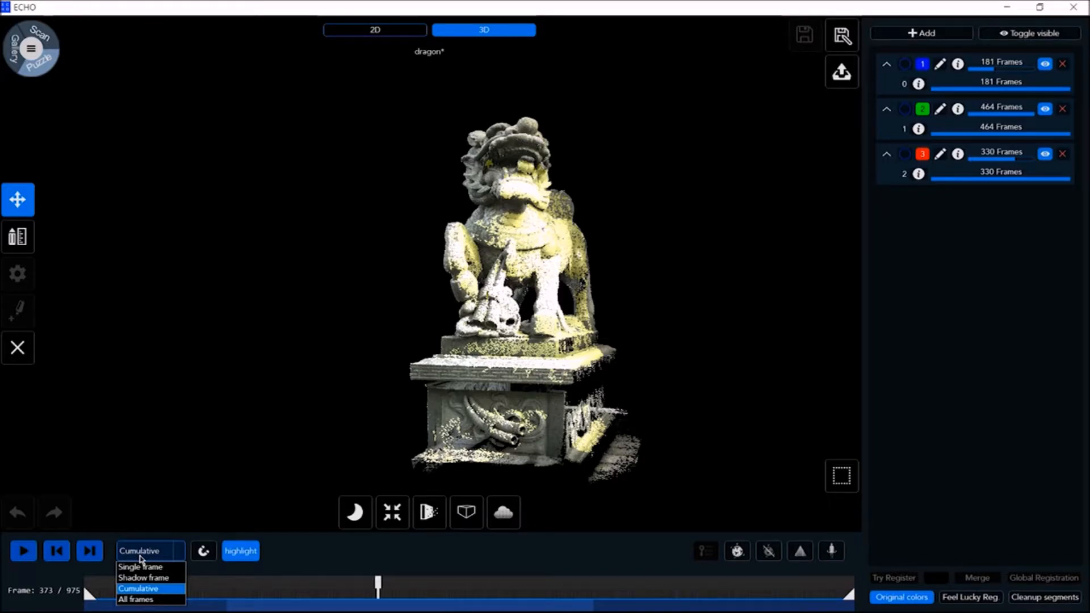
{"action": "left_click", "coordinate": [22, 551]}
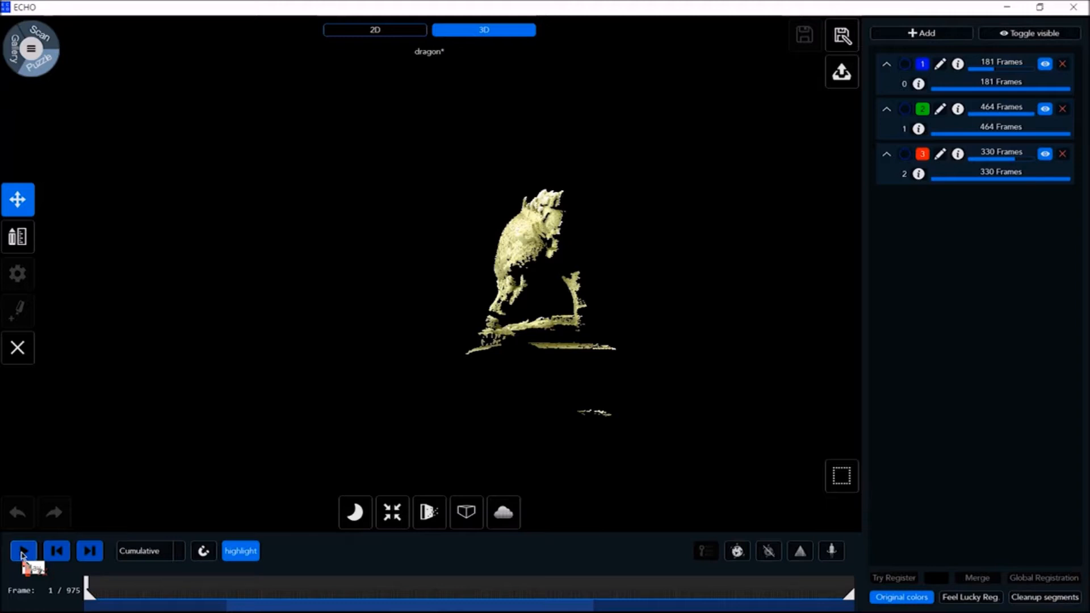
{"action": "left_click", "coordinate": [22, 551]}
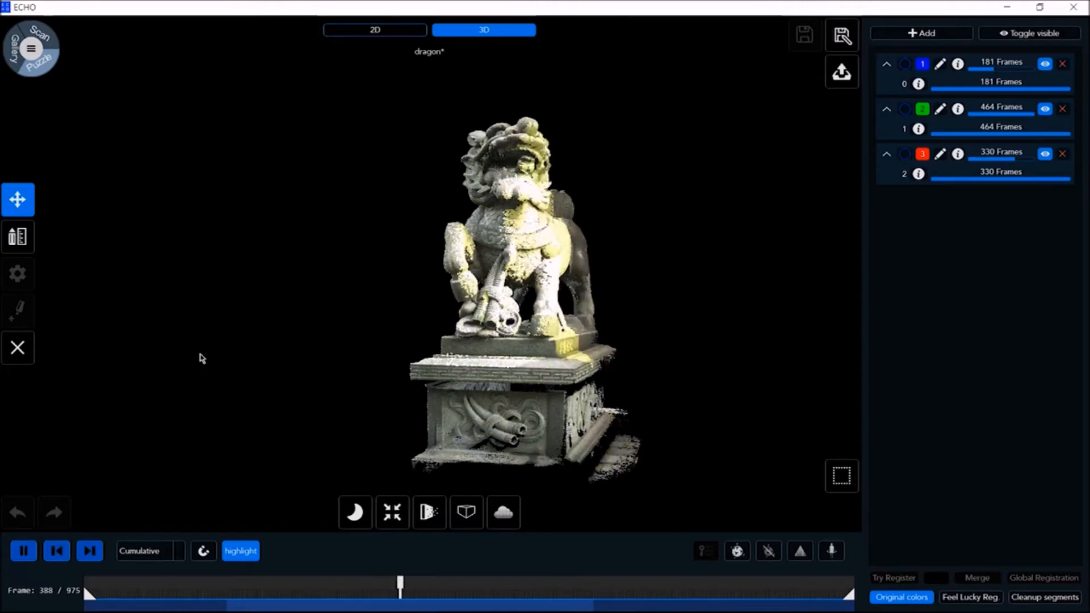
Change the frame display mode to Single frame and toggle loop playback
{"action": "left_click", "coordinate": [146, 551]}
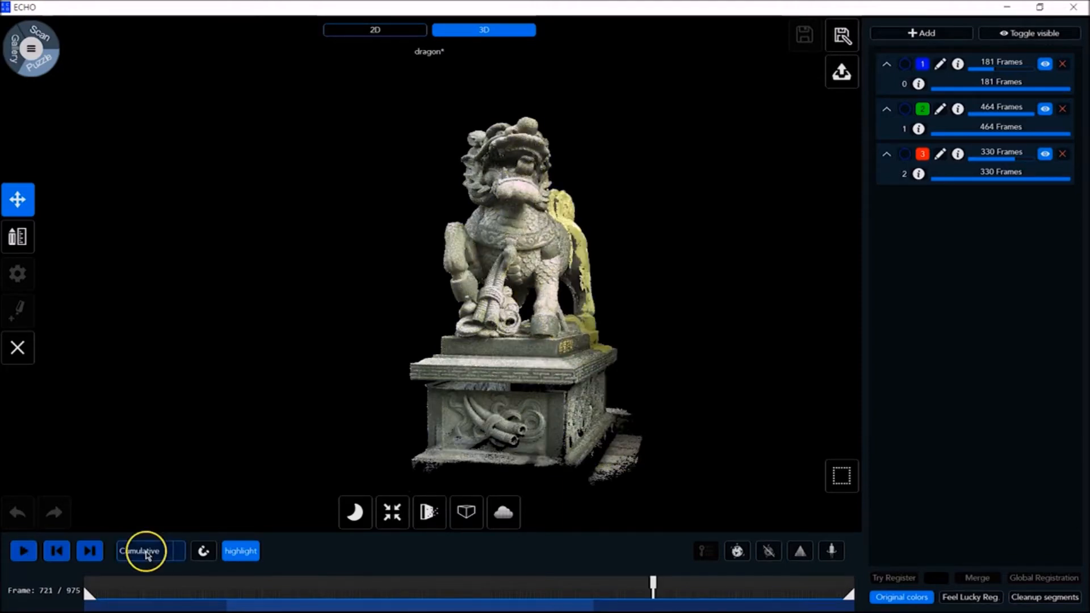
{"action": "left_click", "coordinate": [146, 573]}
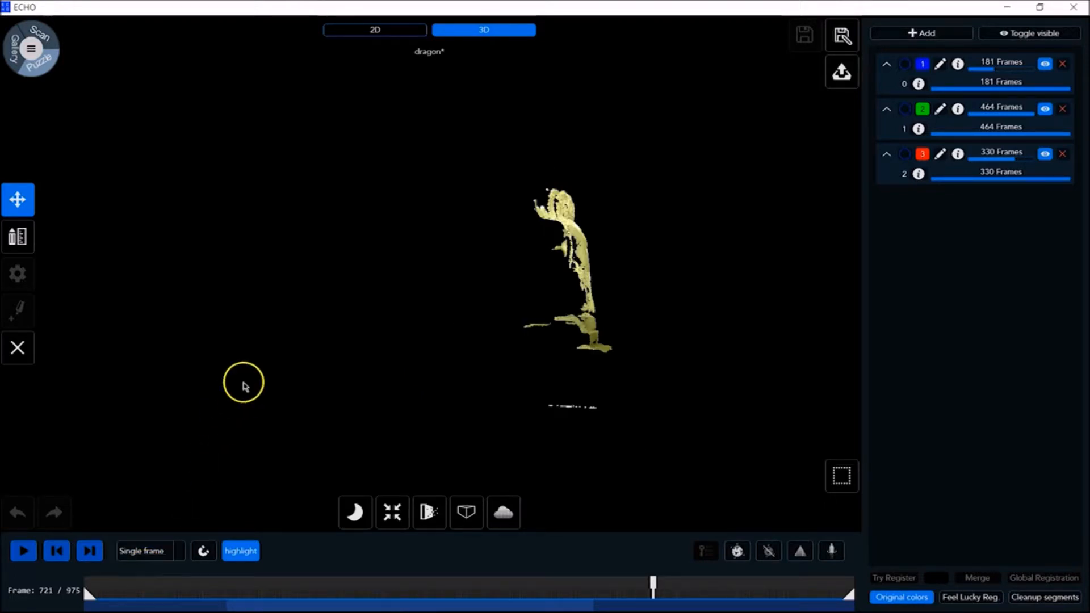
{"action": "left_click", "coordinate": [203, 551]}
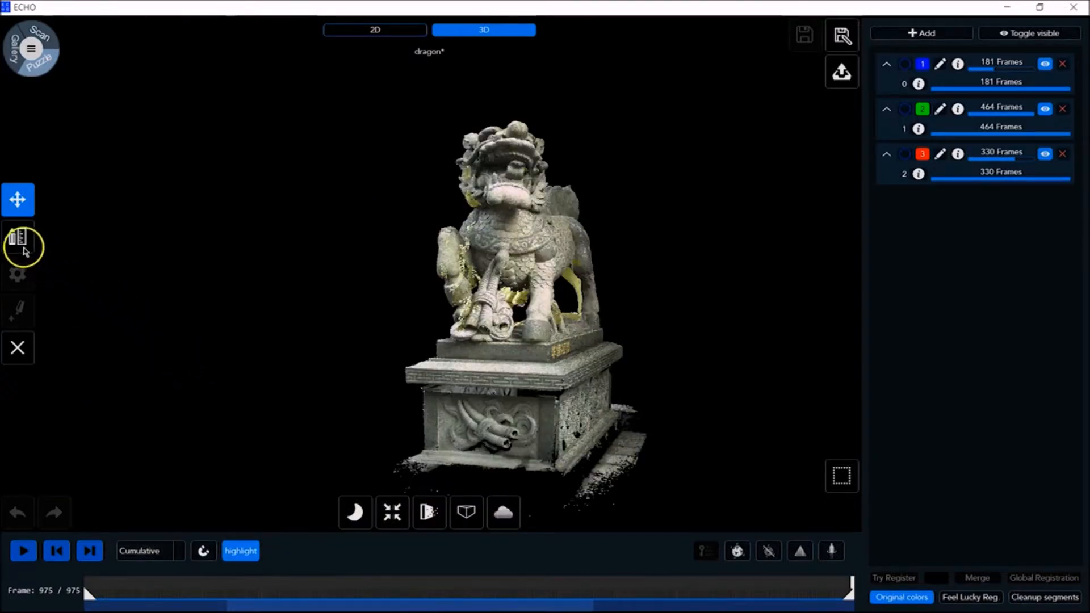
Measure the XYZ position of a point on the dragon's chest and of a point near its hind leg
{"action": "left_click", "coordinate": [17, 239]}
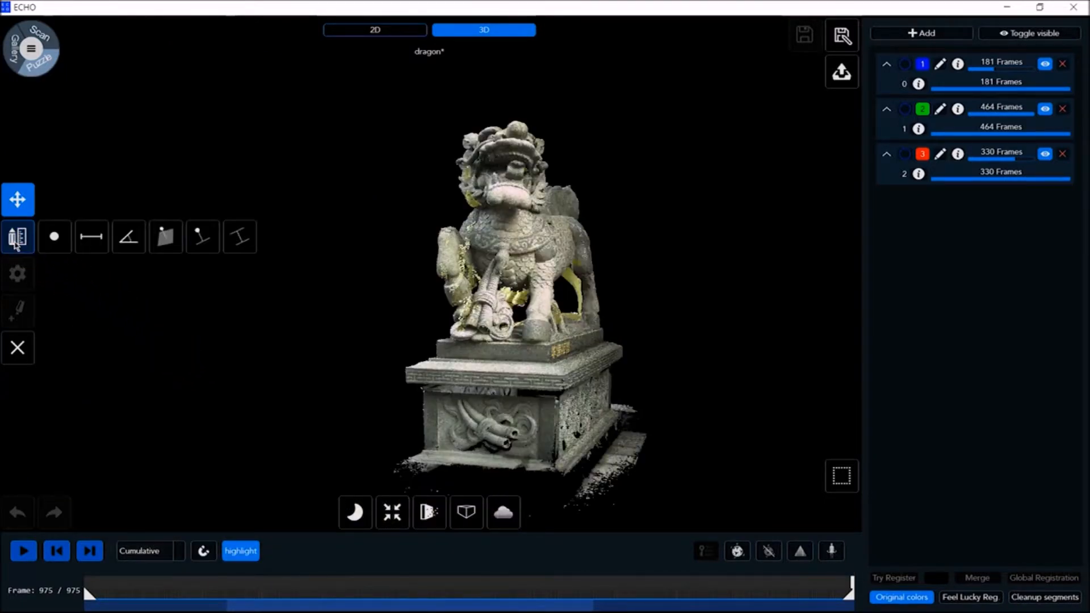
{"action": "left_click", "coordinate": [53, 242]}
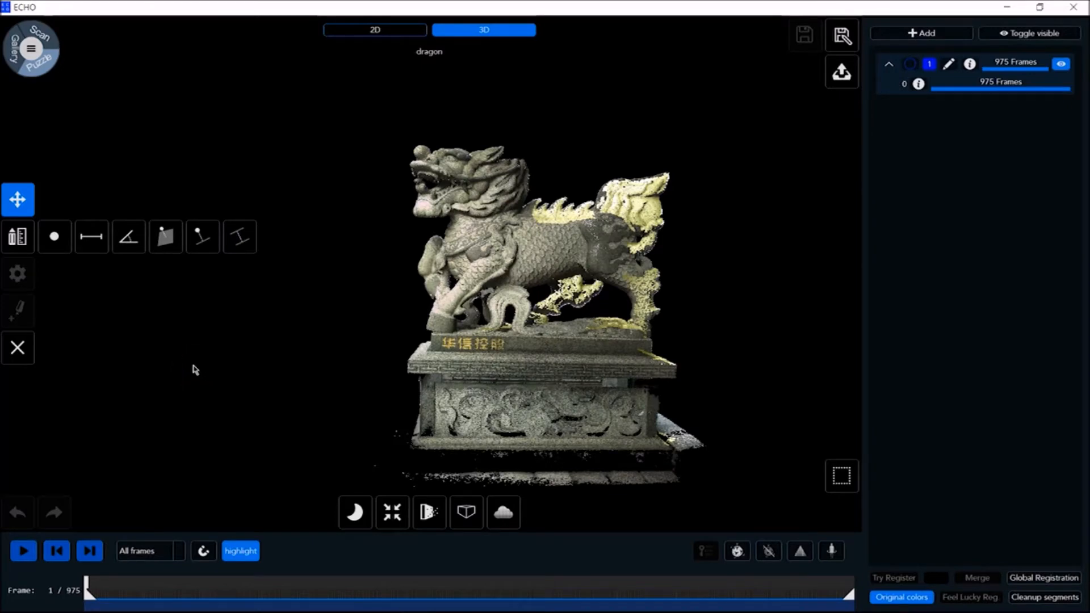
{"action": "left_click", "coordinate": [53, 243]}
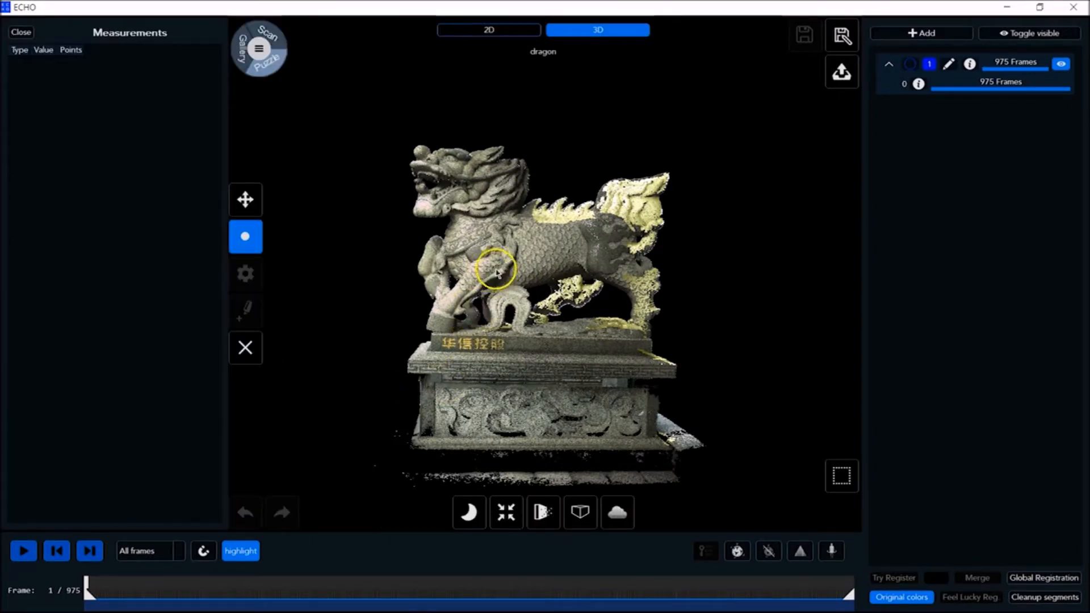
{"action": "left_click", "coordinate": [461, 243]}
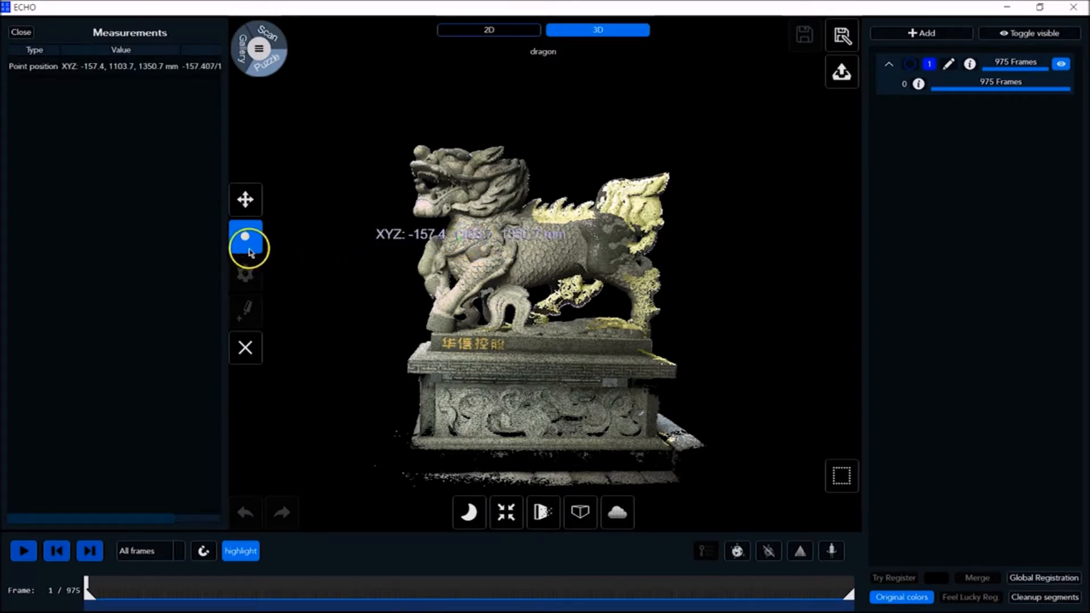
{"action": "left_click", "coordinate": [617, 285]}
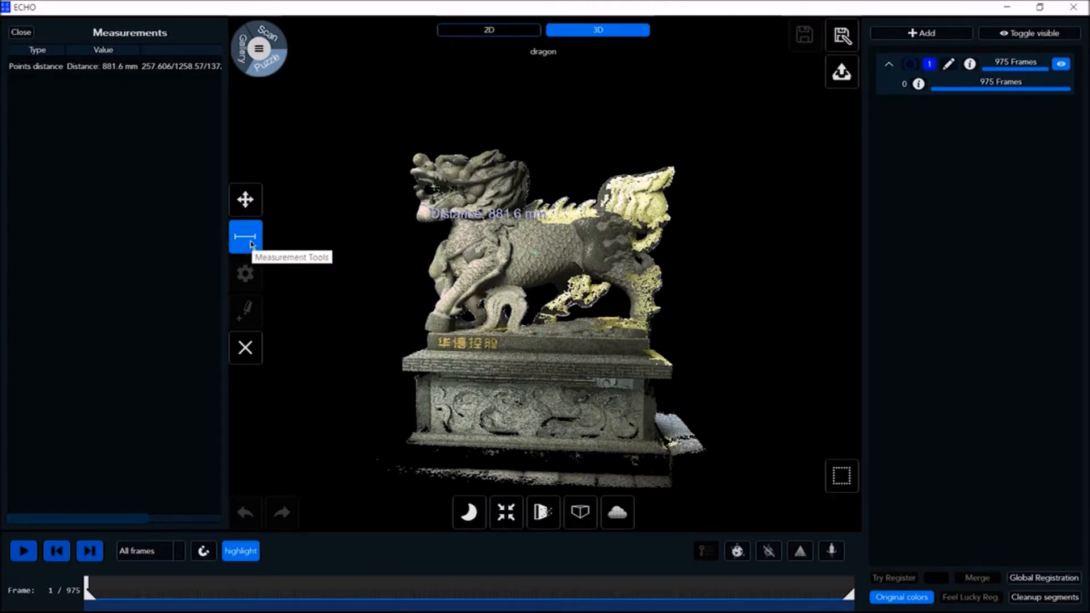
Measure the distance between a point at the dragon's mouth and a point on its flank, and repeat it from a rotated view
{"action": "left_click", "coordinate": [245, 237]}
{"action": "left_click", "coordinate": [315, 236]}
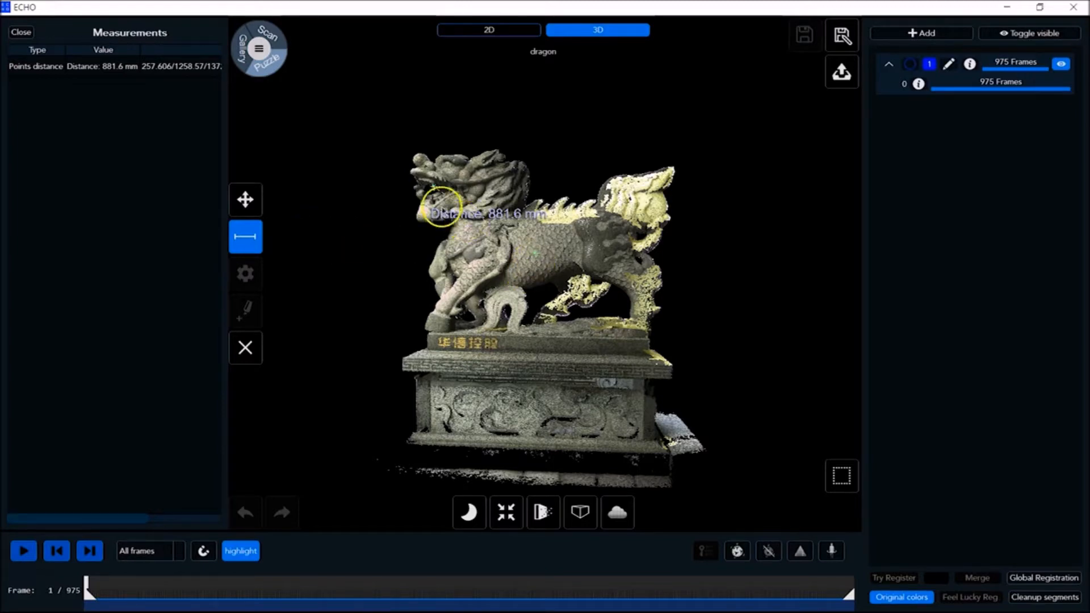
{"action": "left_click", "coordinate": [433, 189]}
{"action": "left_click", "coordinate": [534, 255]}
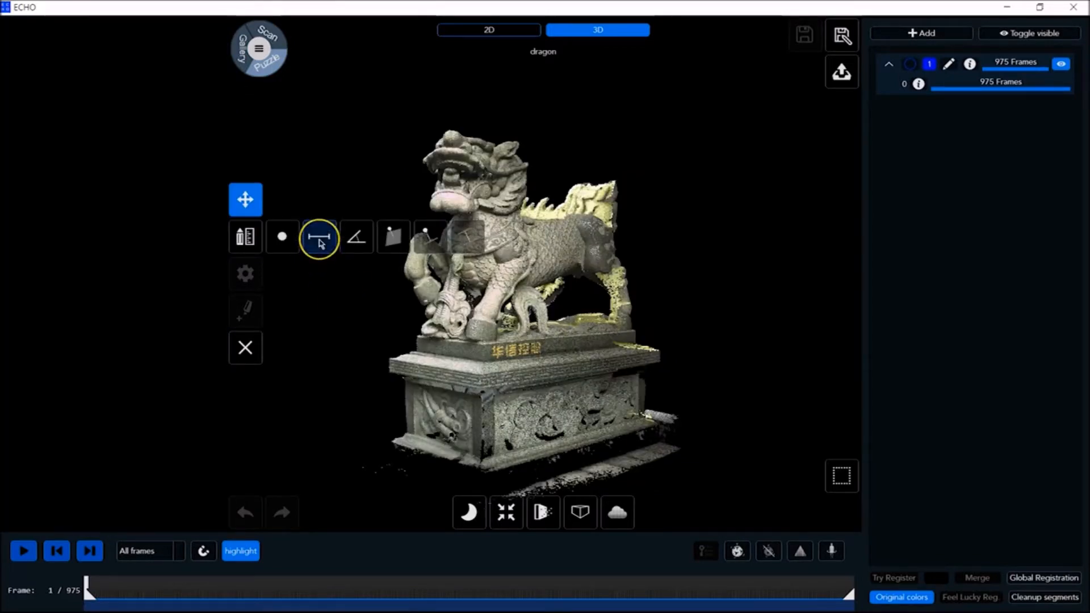
{"action": "left_click", "coordinate": [319, 240]}
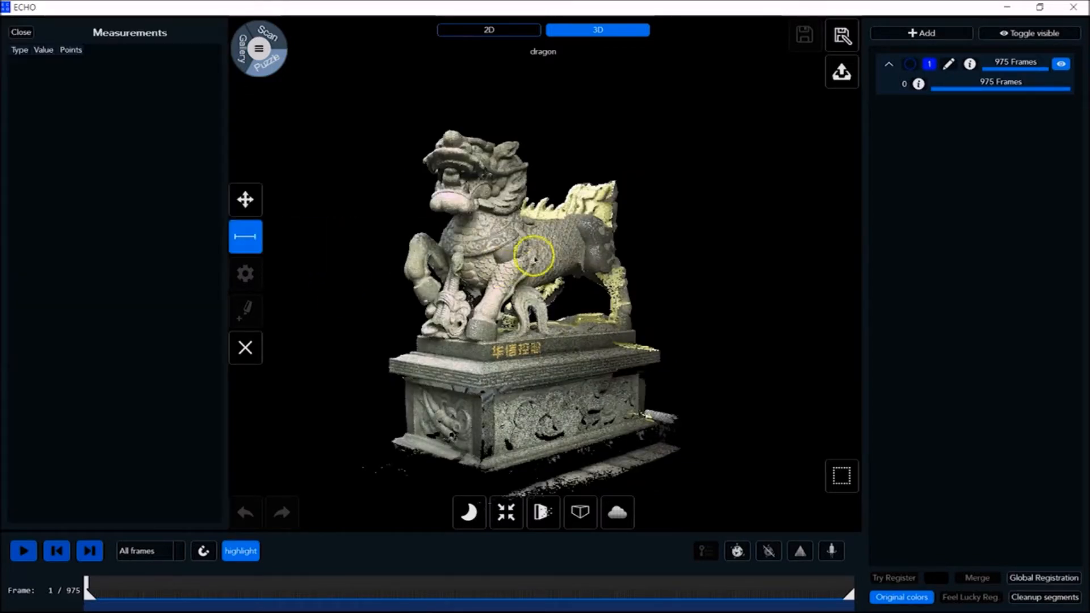
{"action": "left_click", "coordinate": [454, 182]}
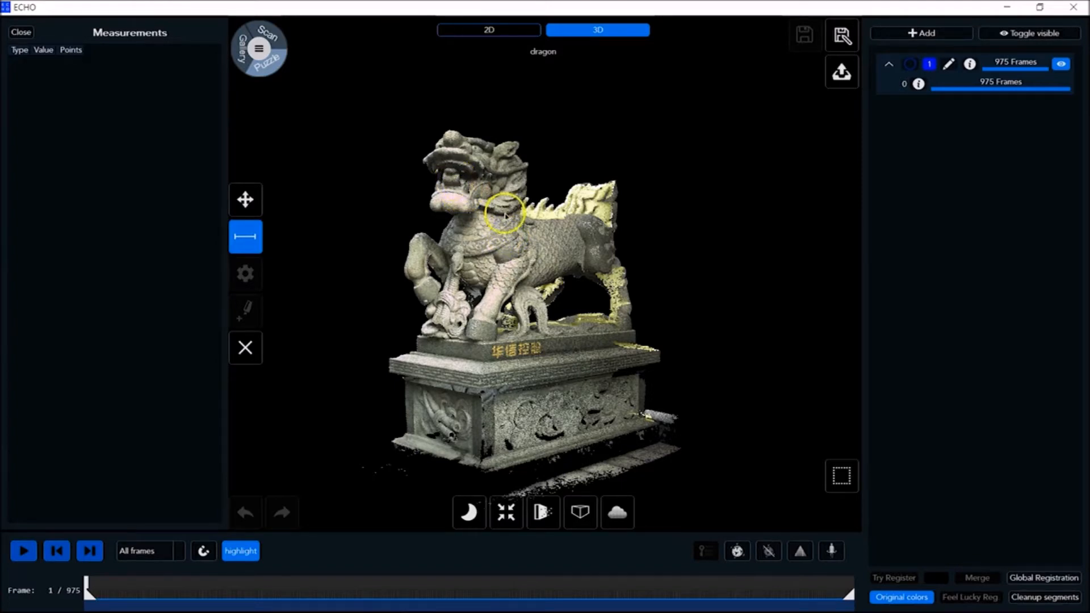
{"action": "left_click", "coordinate": [540, 240]}
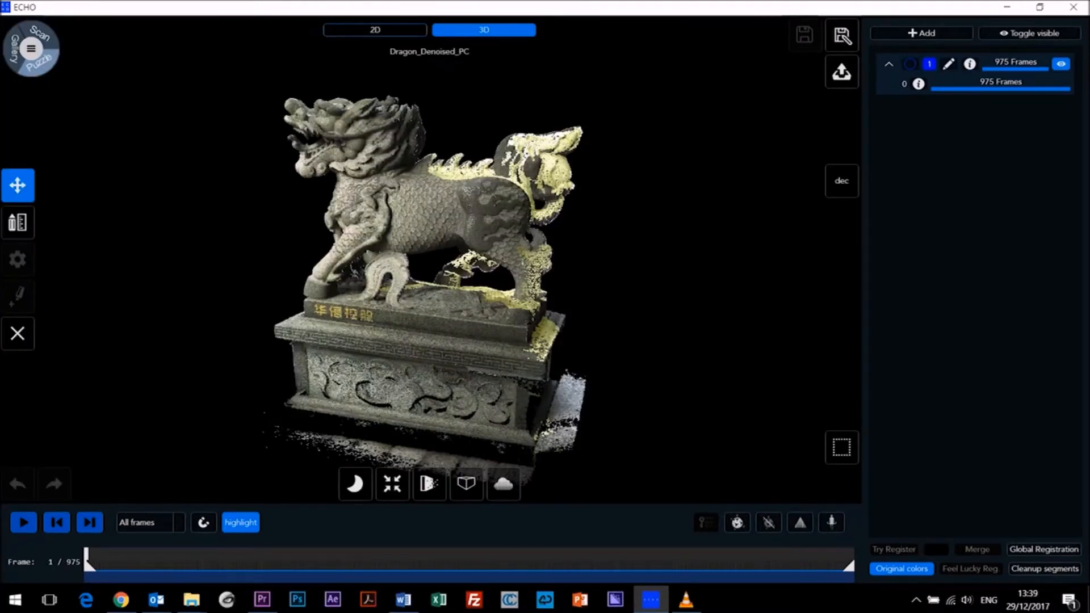
Measure the distance from the dragon's tail to a plane defined by three points on the ground slab behind the pedestal
{"action": "left_click_drag", "start_coordinate": [466, 249], "coordinate": [409, 270]}
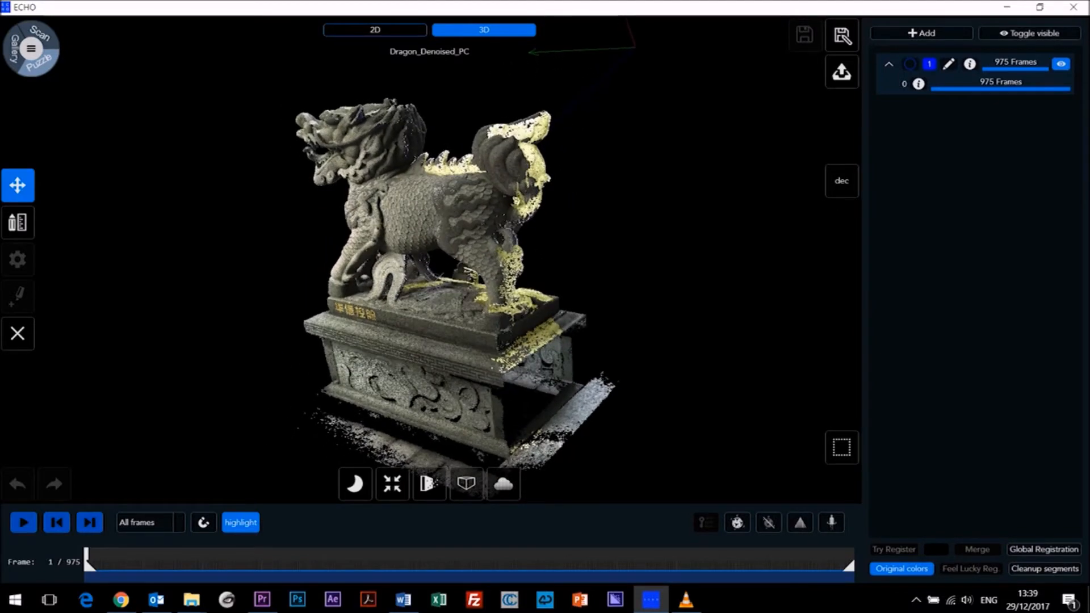
{"action": "middle_click_drag", "start_coordinate": [432, 261], "coordinate": [414, 229]}
{"action": "left_click", "coordinate": [17, 222]}
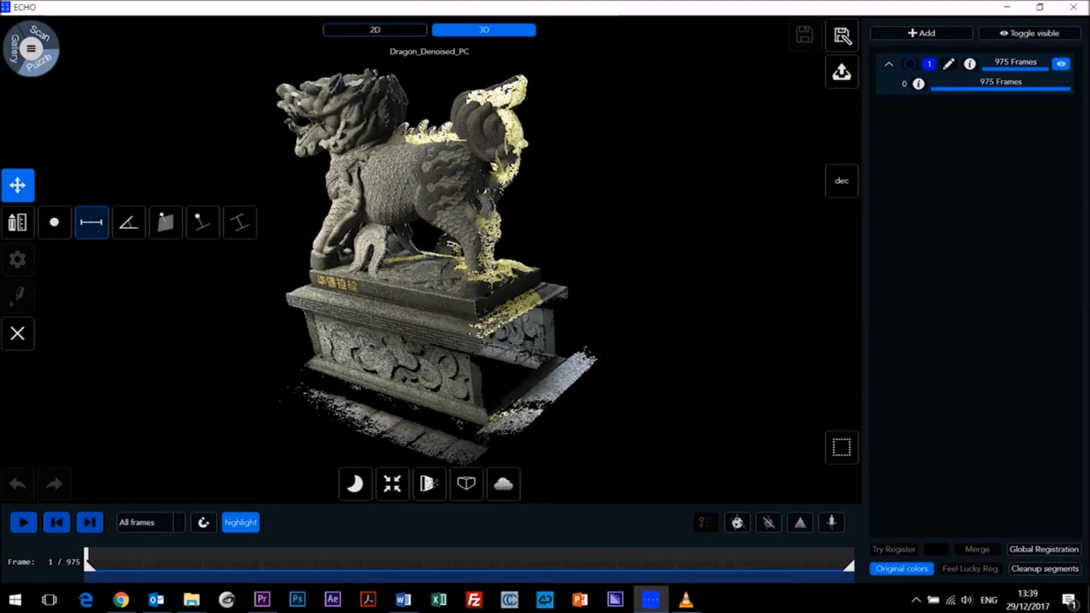
{"action": "left_click", "coordinate": [165, 222]}
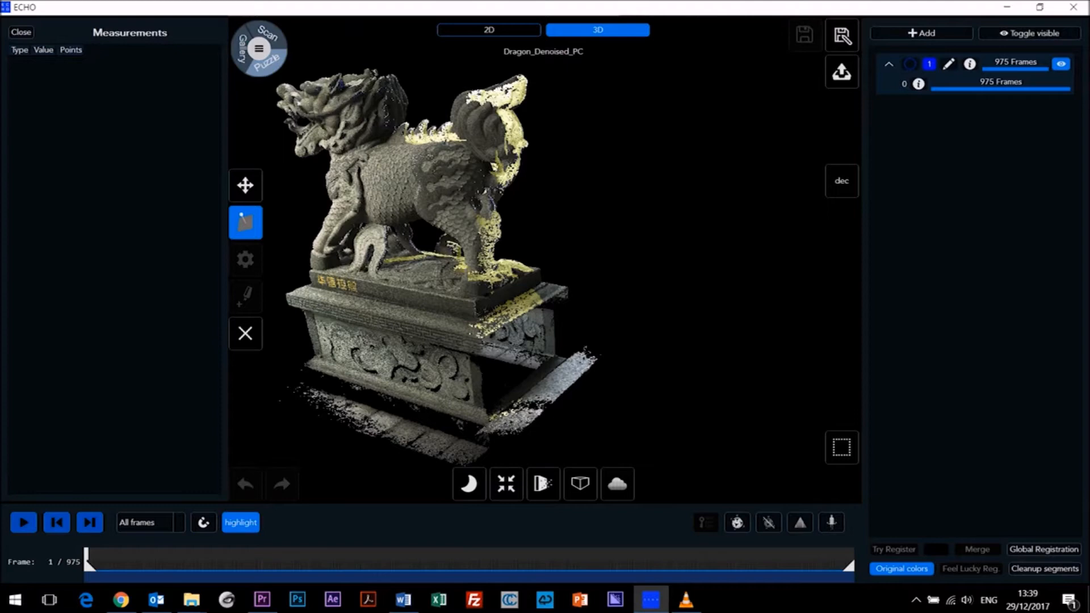
{"action": "mouse_move", "coordinate": [511, 270]}
{"action": "middle_mouse_down"}
{"action": "mouse_move", "coordinate": [512, 282]}
{"action": "mouse_move", "coordinate": [516, 252]}
{"action": "middle_mouse_up"}
{"action": "scroll", "coordinate": [513, 282], "scroll_direction": "up", "scroll_amount": 4}
{"action": "left_click", "coordinate": [582, 369]}
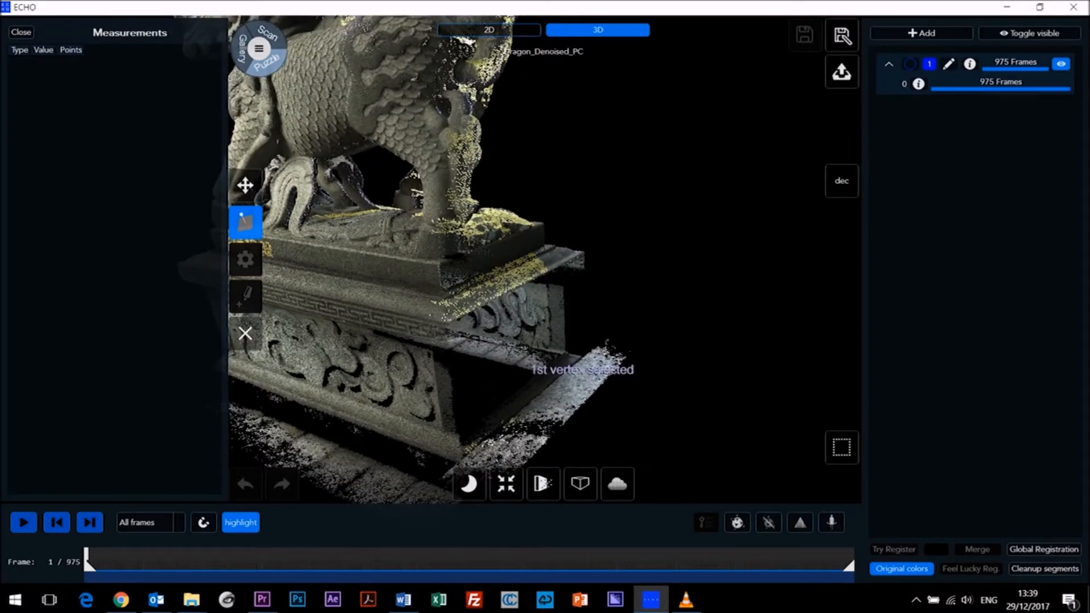
{"action": "left_click", "coordinate": [548, 400]}
{"action": "left_click", "coordinate": [584, 397]}
{"action": "scroll", "coordinate": [562, 355], "scroll_direction": "down", "scroll_amount": 4}
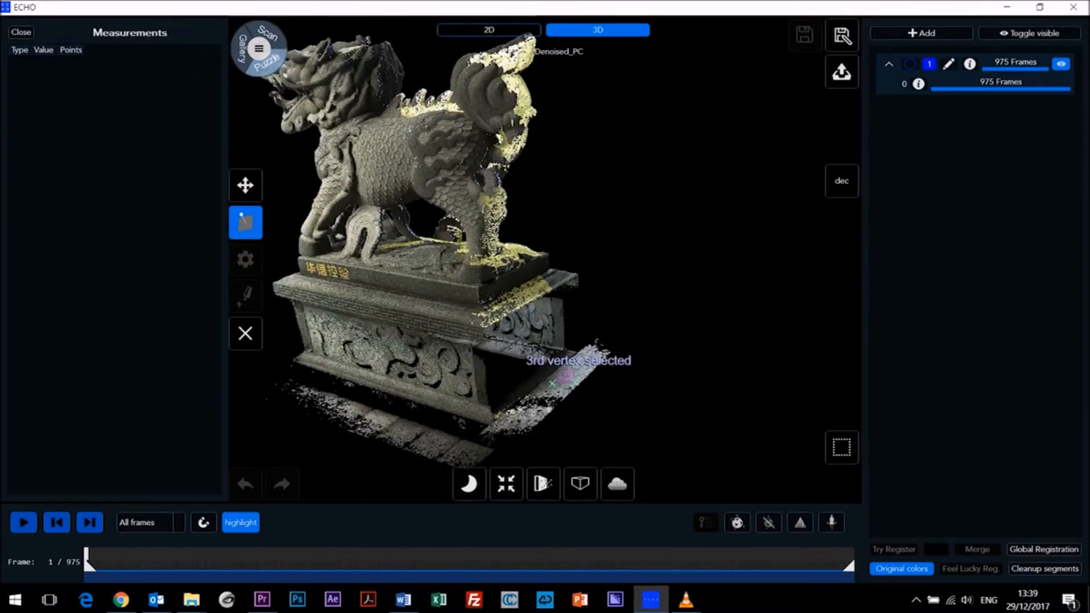
{"action": "left_click", "coordinate": [535, 112]}
{"action": "left_click_drag", "start_coordinate": [534, 112], "coordinate": [505, 150]}
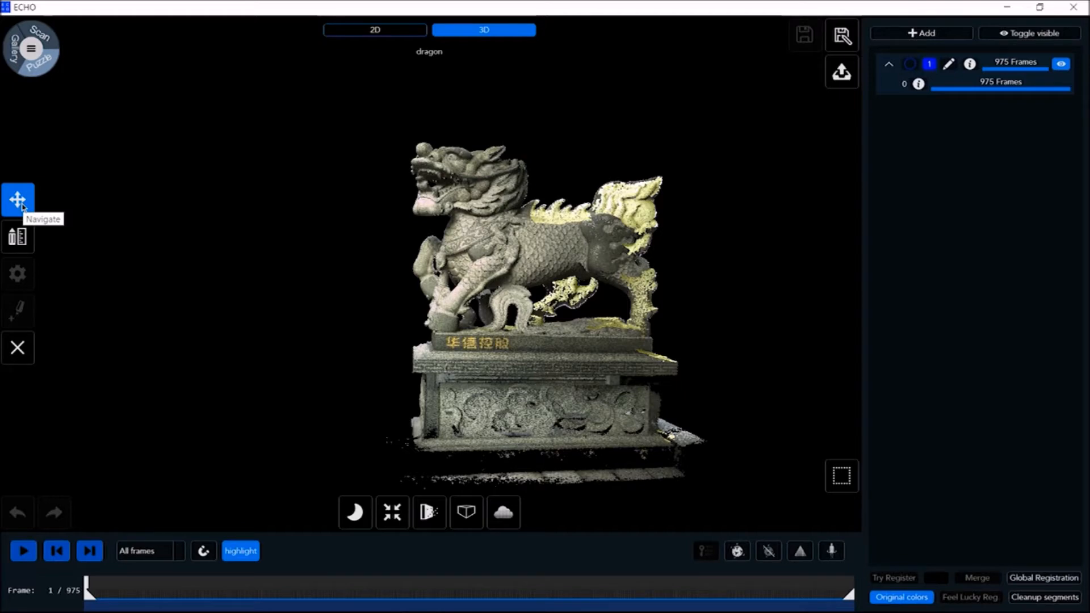
{"action": "left_click", "coordinate": [17, 236]}
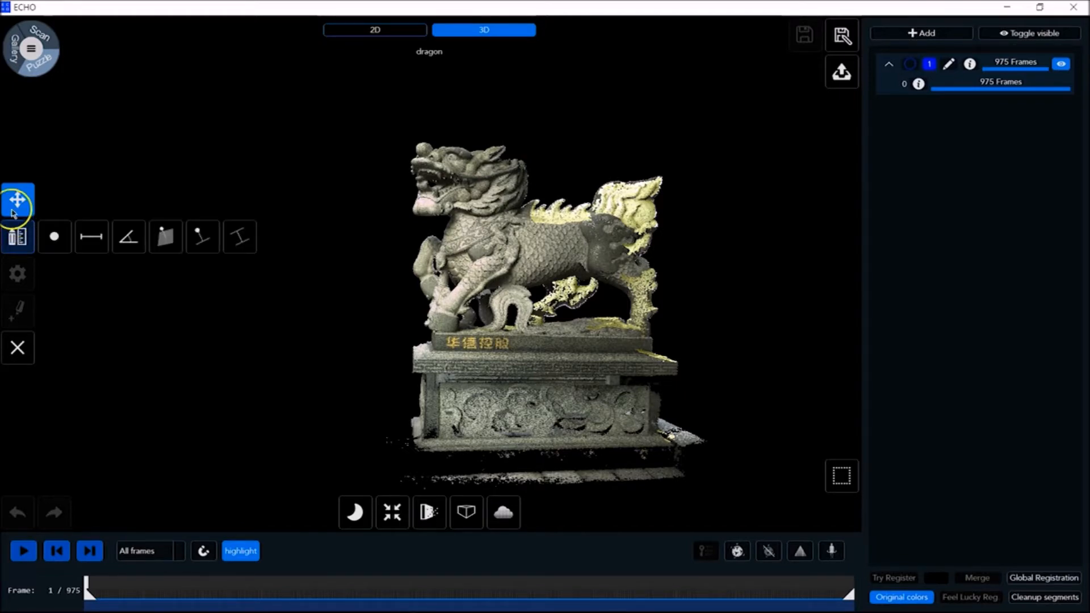
{"action": "left_click", "coordinate": [1037, 600]}
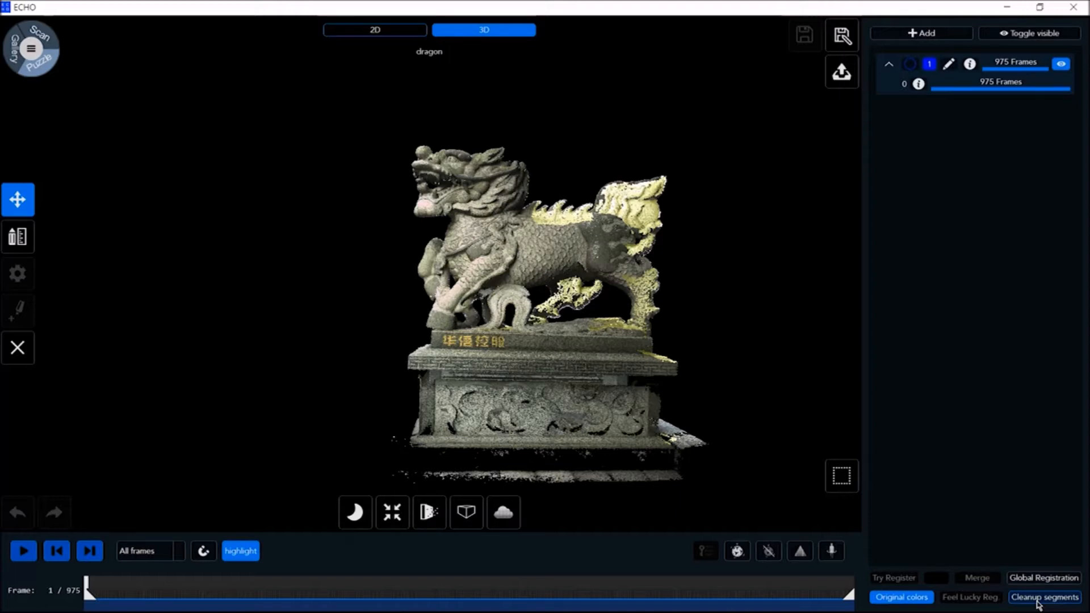
Split the dragon scan's segment on the timeline at about frame 126, about frame 621 and close to the end
{"action": "left_click", "coordinate": [184, 596]}
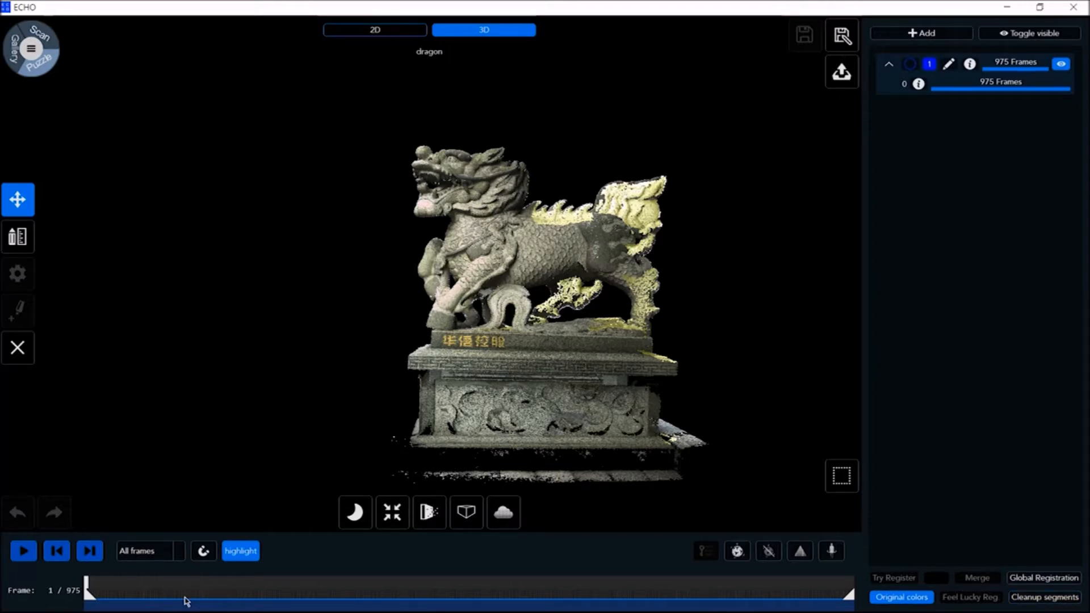
{"action": "right_click", "coordinate": [186, 601]}
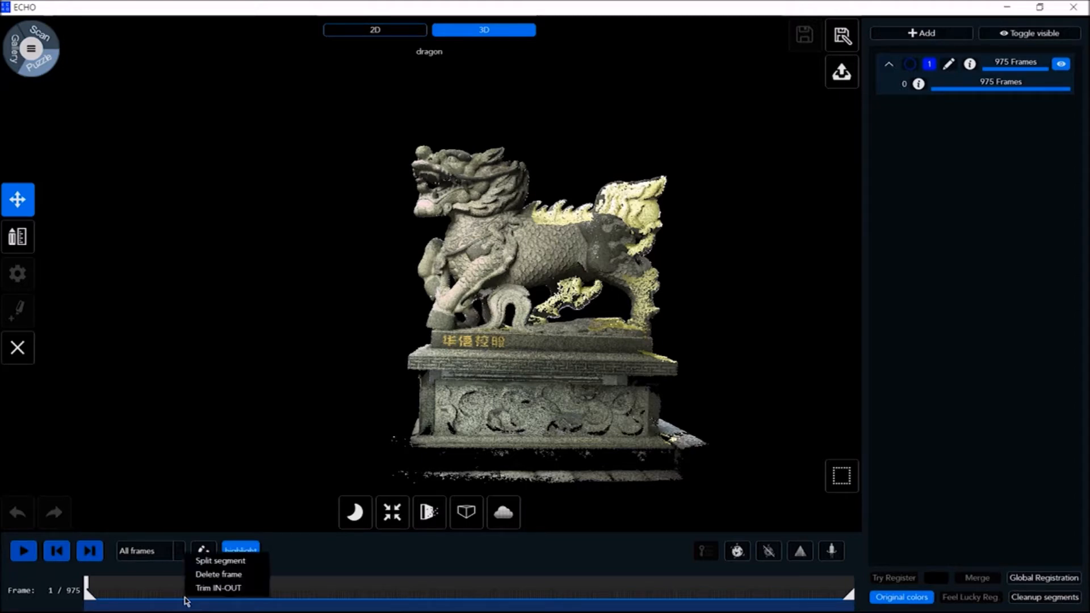
{"action": "left_click", "coordinate": [226, 563]}
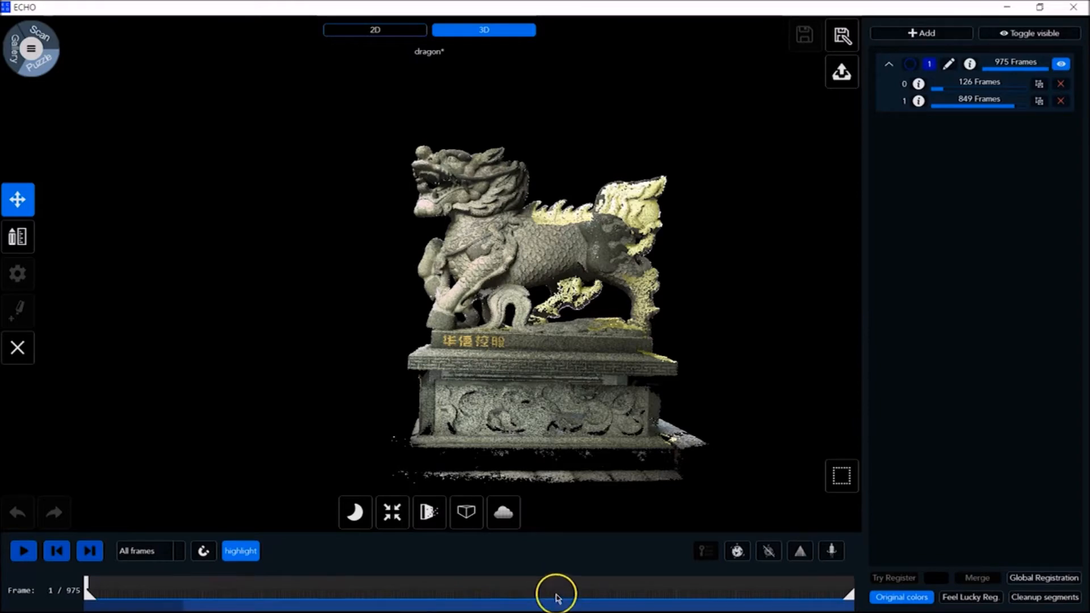
{"action": "right_click", "coordinate": [575, 601]}
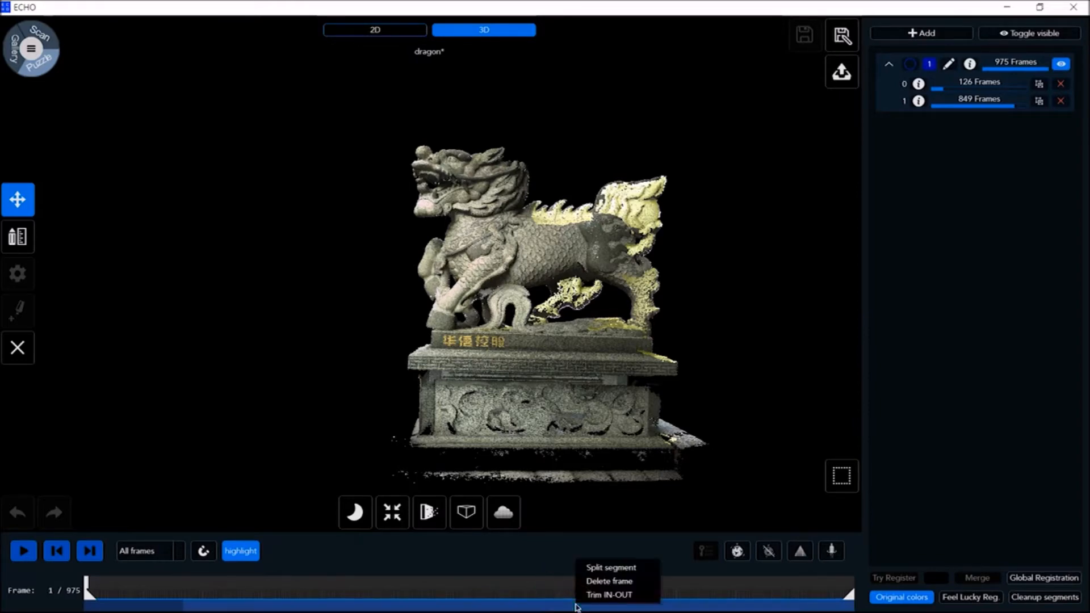
{"action": "left_click", "coordinate": [616, 568]}
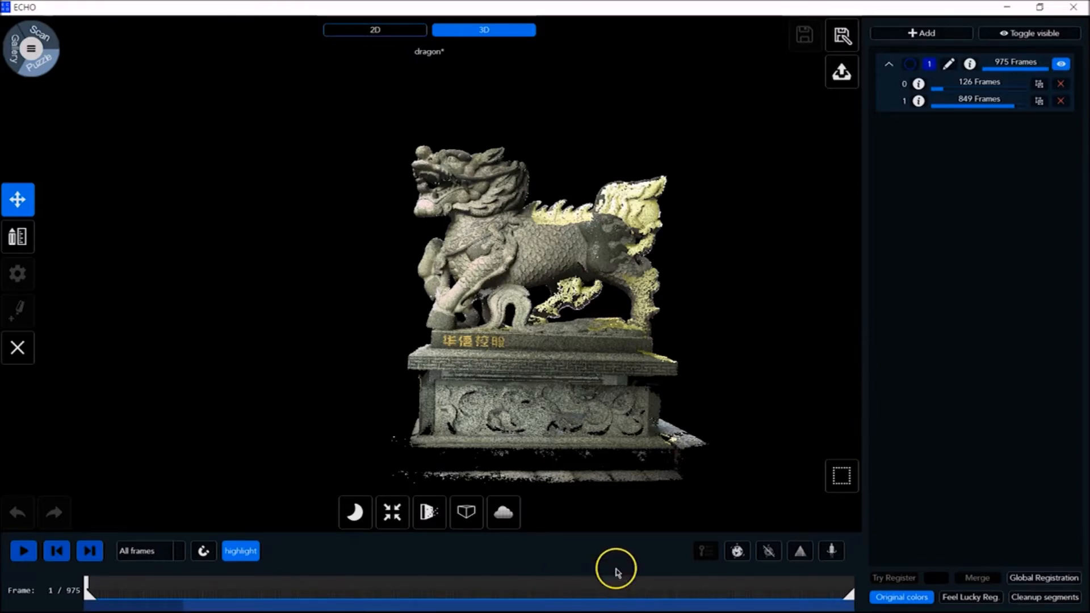
{"action": "right_click", "coordinate": [833, 601]}
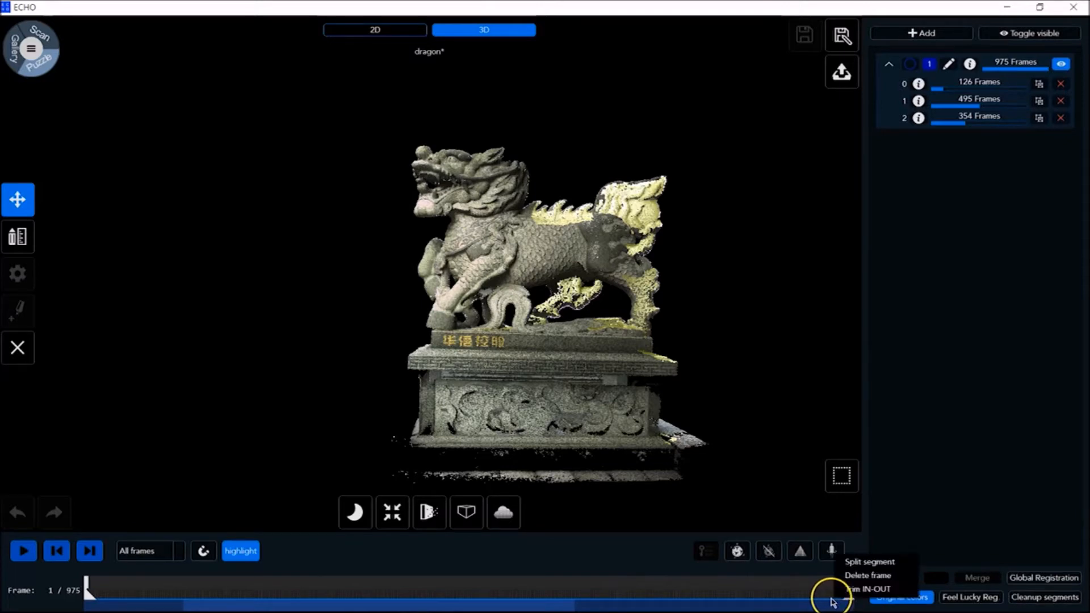
{"action": "left_click", "coordinate": [869, 562]}
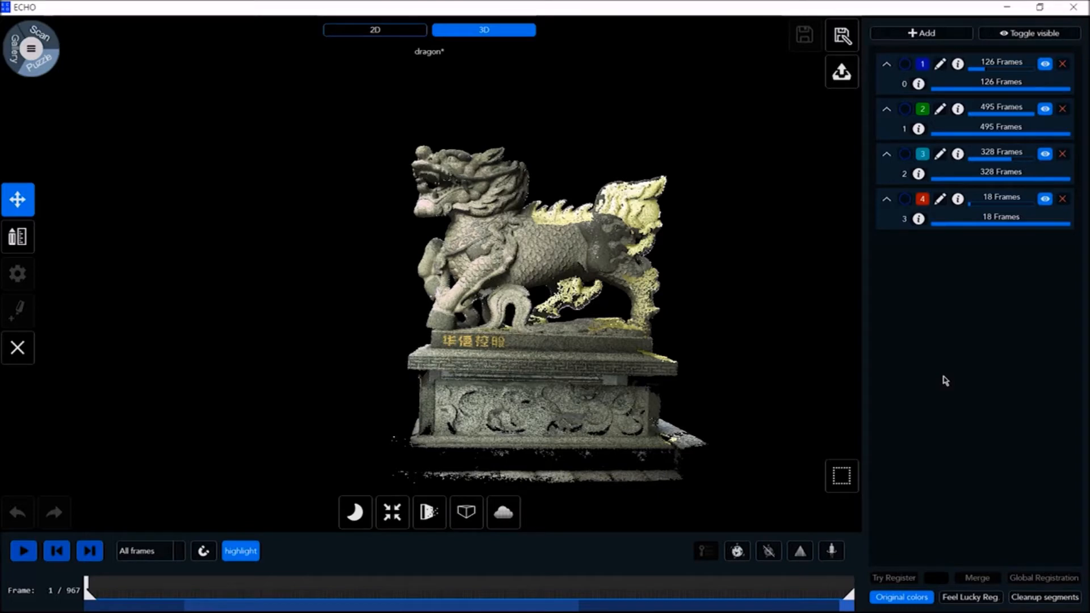
Select registration groups 3 and 4, test their registration with Try Register and merge them into one group
{"action": "left_click", "coordinate": [908, 200]}
{"action": "left_click", "coordinate": [905, 154]}
{"action": "left_click", "coordinate": [895, 577]}
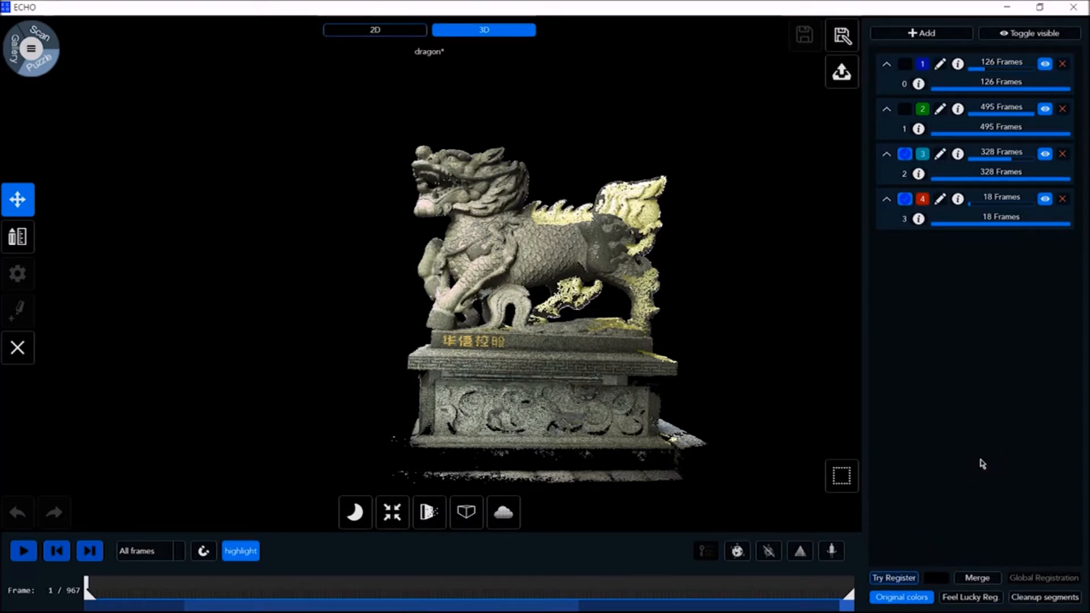
{"action": "left_click", "coordinate": [895, 578]}
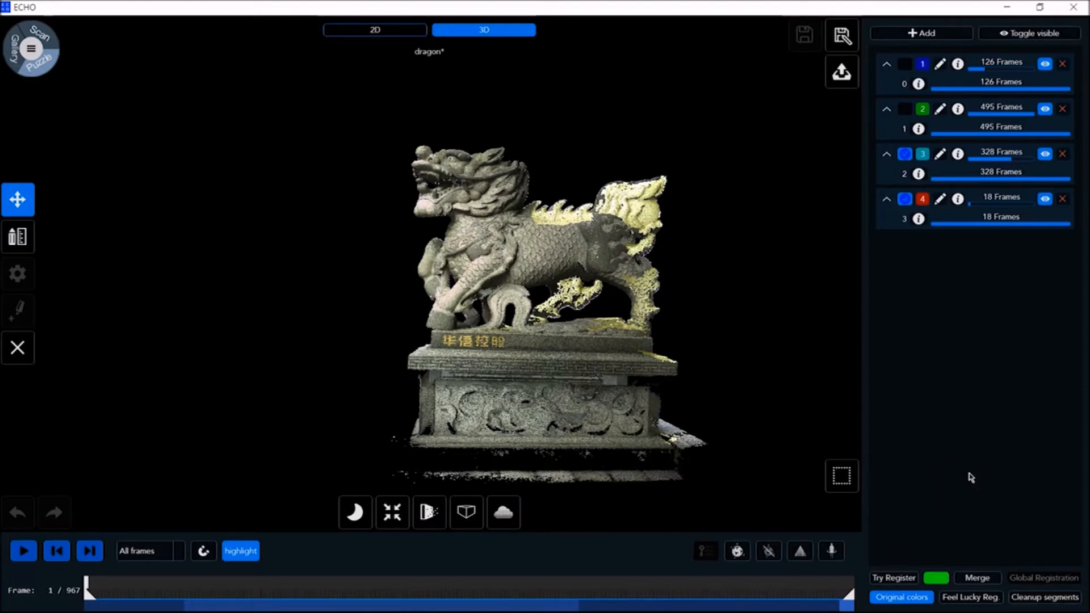
{"action": "left_click", "coordinate": [977, 580]}
{"action": "left_click", "coordinate": [976, 476]}
{"action": "left_click", "coordinate": [953, 430]}
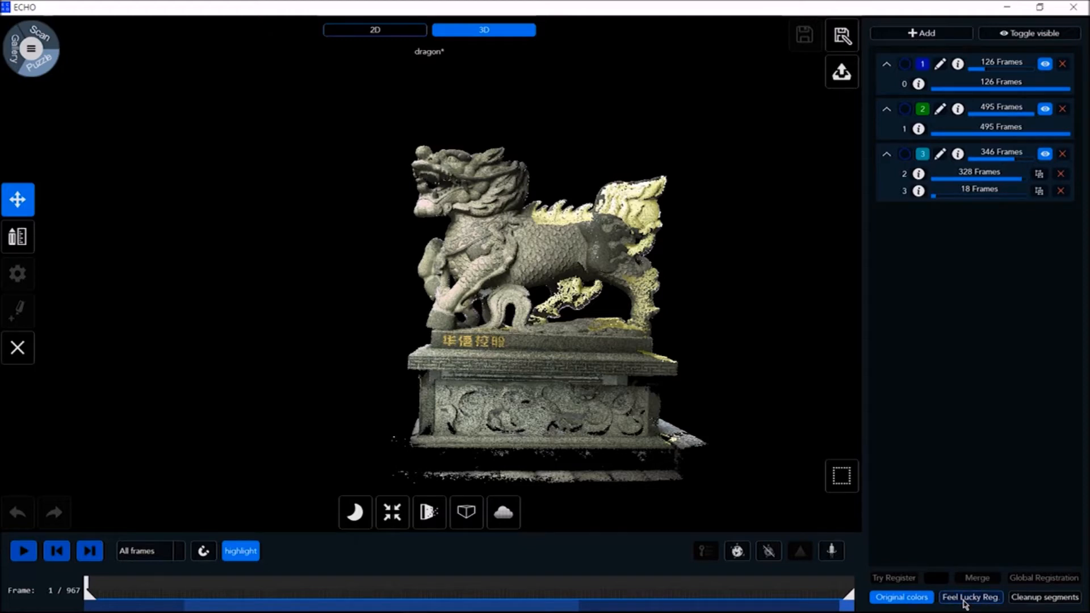
Run Feel Lucky registration on the remaining groups and Global Registration on the single-group dragon scan
{"action": "left_click", "coordinate": [944, 482]}
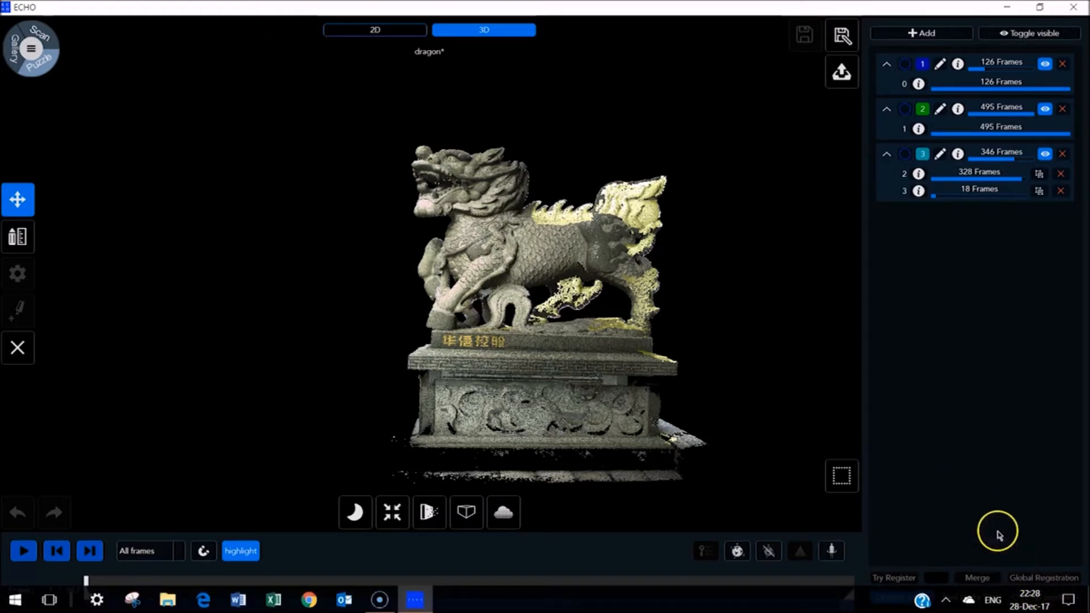
{"action": "left_click", "coordinate": [967, 598]}
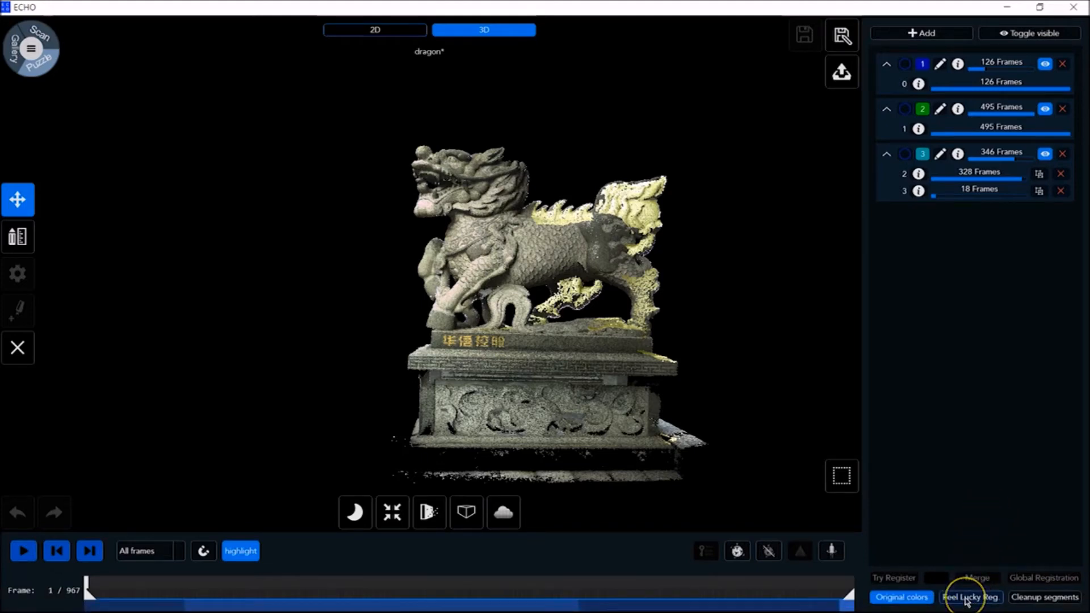
{"action": "left_click", "coordinate": [1036, 578]}
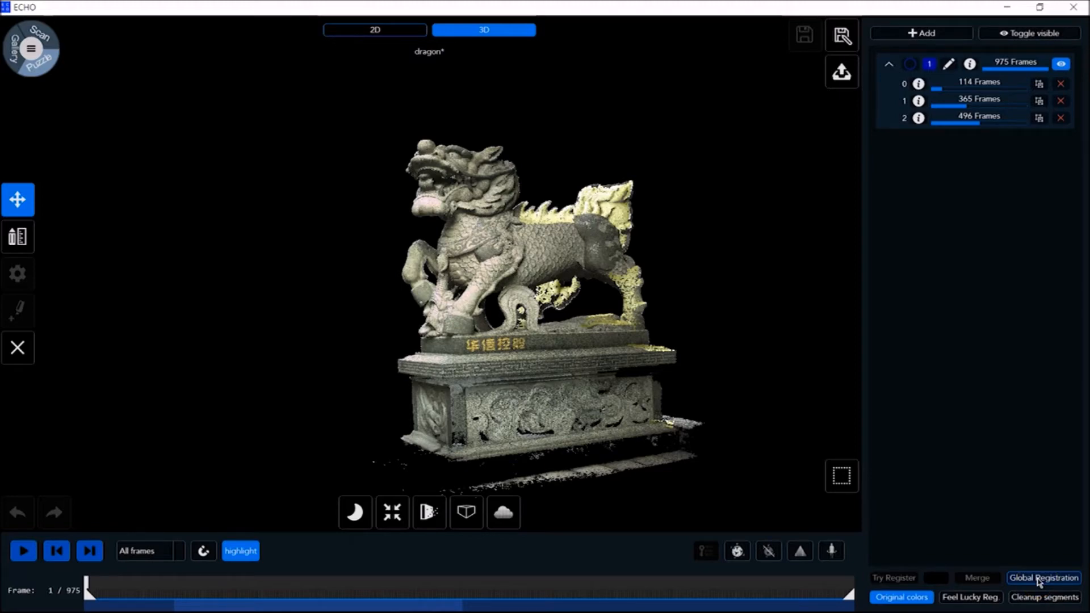
{"action": "left_click", "coordinate": [1042, 577]}
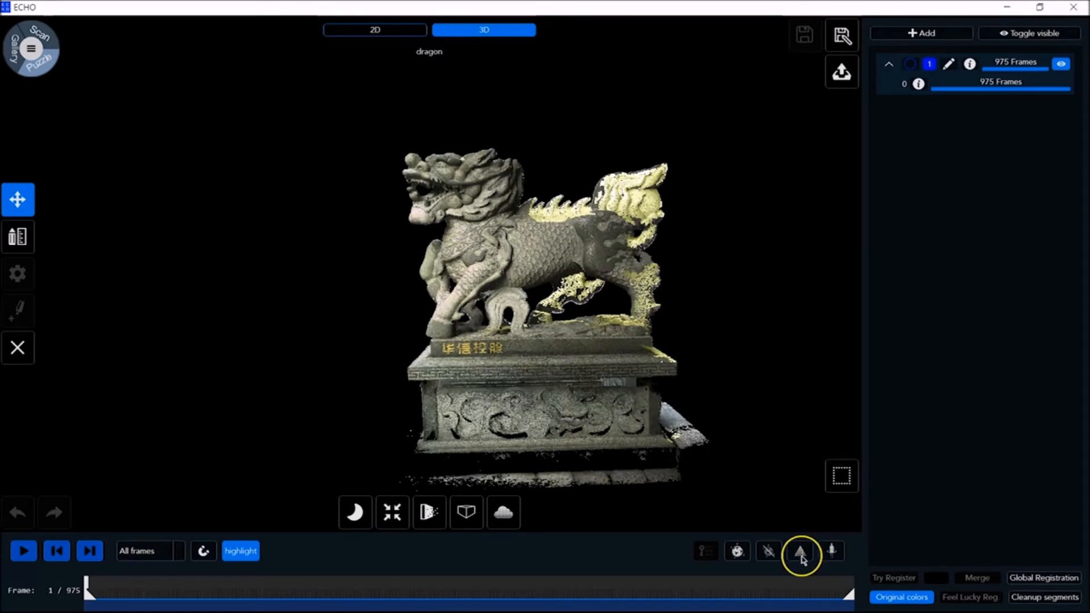
Configure Denoise to use SOR with MLS turned off, and raise the SOR Outlier Coefficient
{"action": "left_click", "coordinate": [355, 513]}
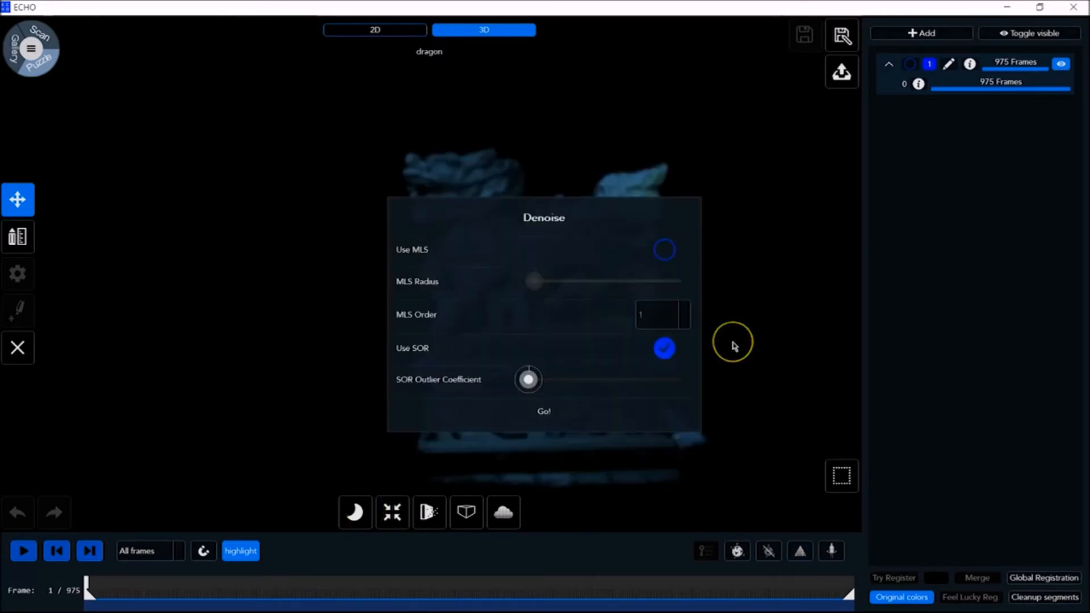
{"action": "left_click", "coordinate": [668, 253]}
{"action": "left_click", "coordinate": [665, 253]}
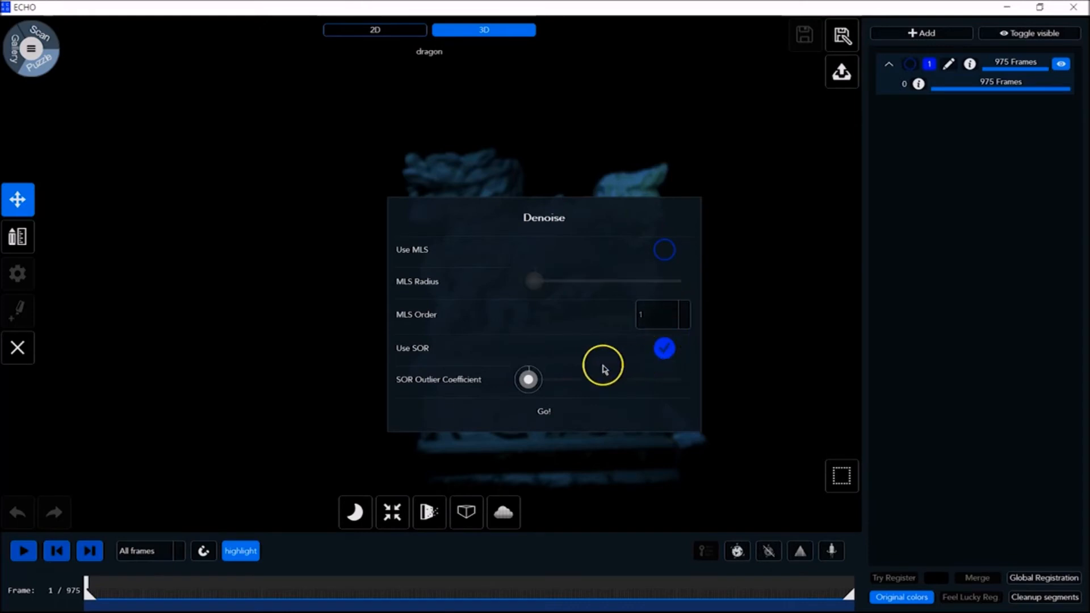
{"action": "left_click_drag", "start_coordinate": [528, 379], "coordinate": [632, 376]}
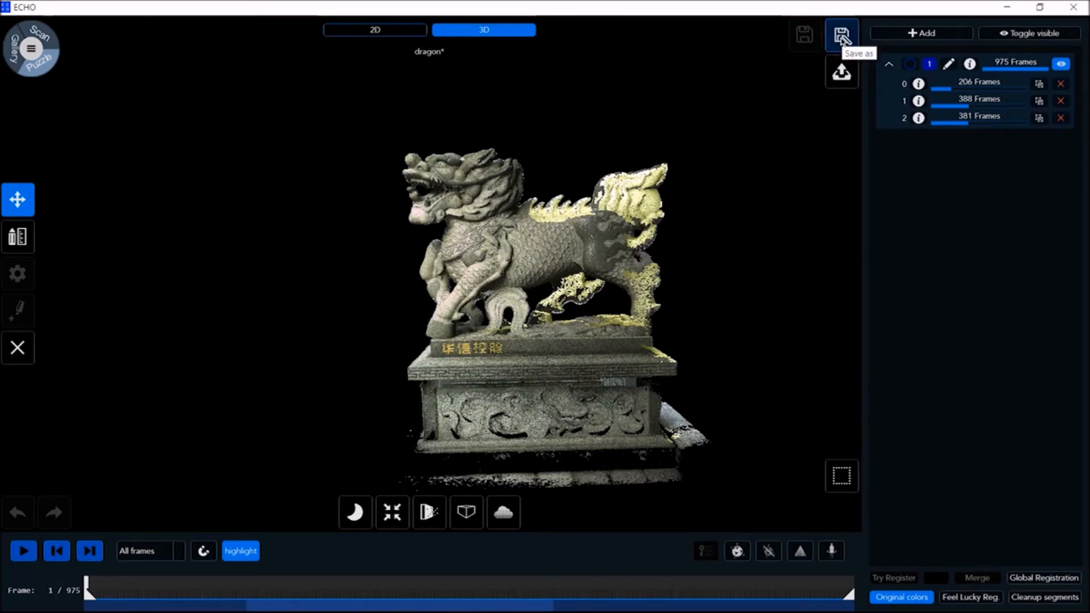
Save the scan as "dragon editable 1" and open that editable version from the gallery
{"action": "left_click", "coordinate": [841, 37]}
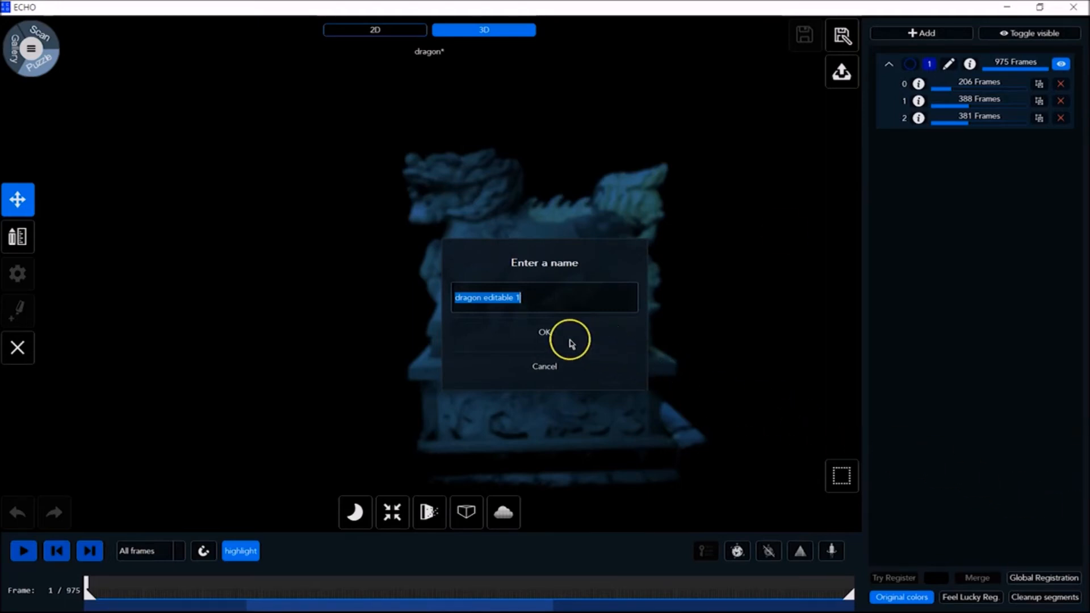
{"action": "left_click", "coordinate": [541, 333]}
{"action": "left_click", "coordinate": [17, 53]}
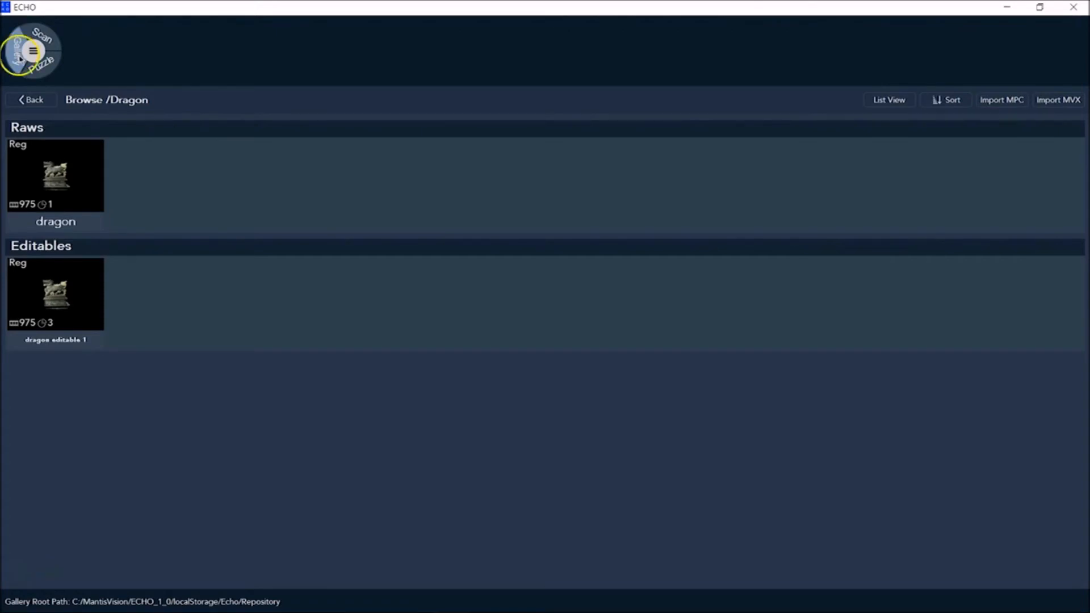
{"action": "double_click", "coordinate": [83, 312]}
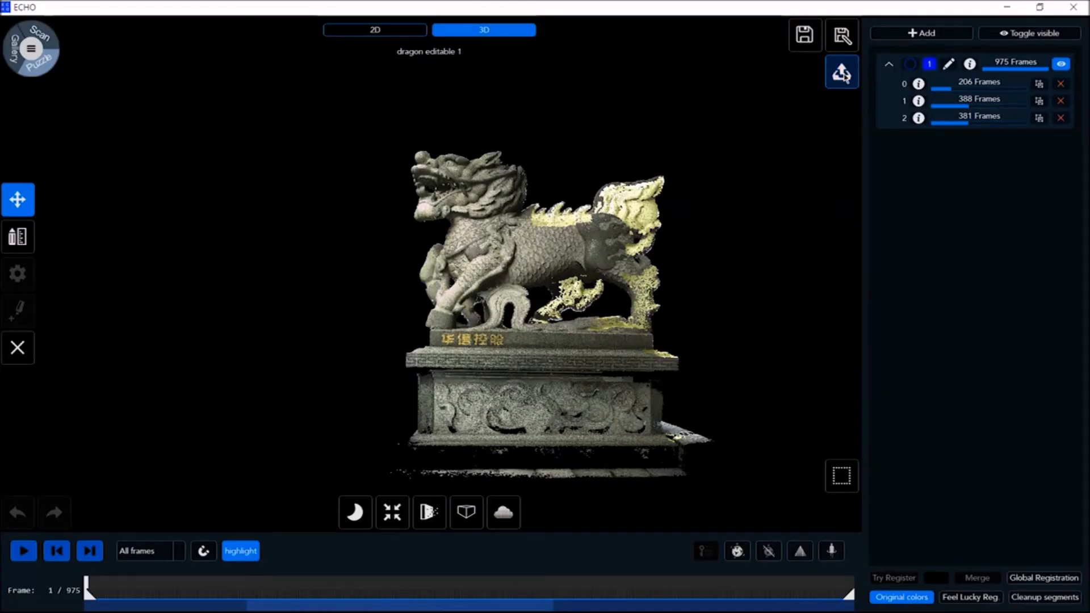
Review the export formats for the editable dragon scan and try the option to merge frames within groups
{"action": "left_click", "coordinate": [842, 77]}
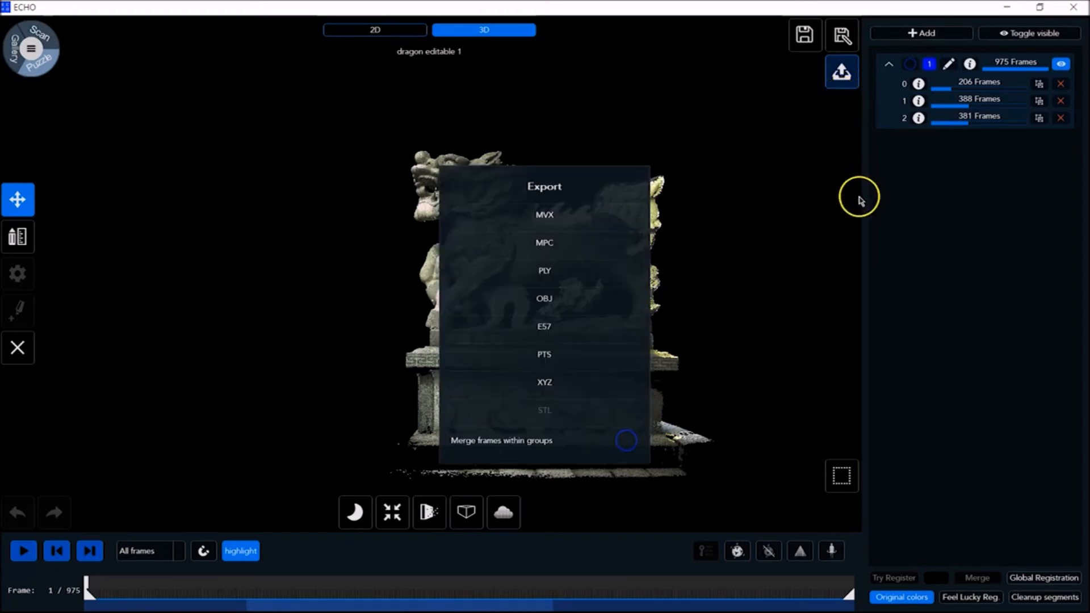
{"action": "left_click", "coordinate": [626, 441]}
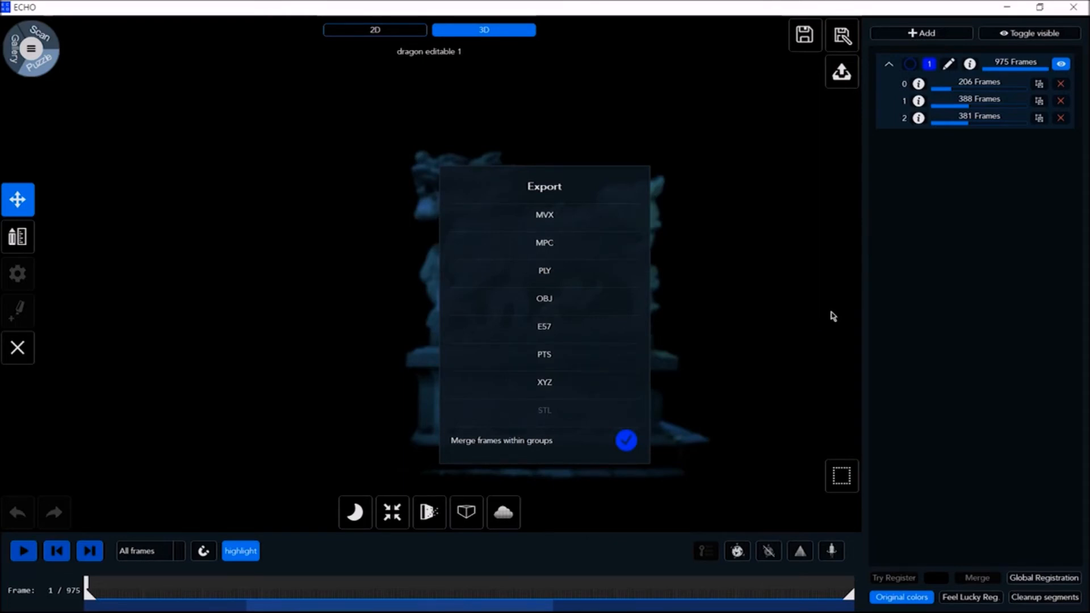
{"action": "left_click", "coordinate": [635, 443]}
Spawn a textured Medium-quality mesh named "dragon editable 1 spawn 1" with color equalization and Trim Mesh enabled
{"action": "left_click", "coordinate": [832, 552]}
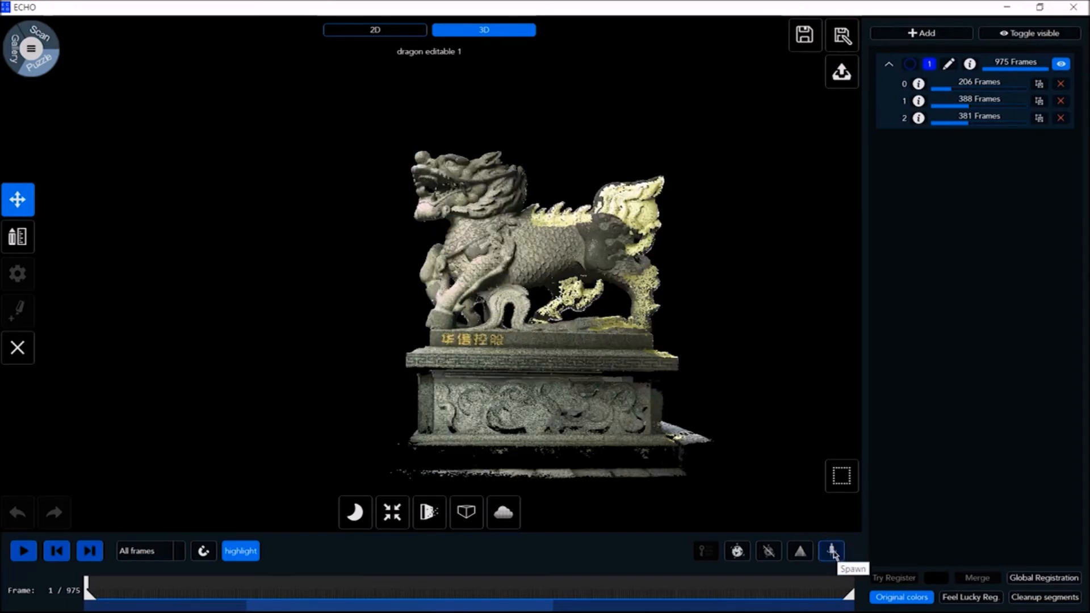
{"action": "left_click", "coordinate": [832, 552]}
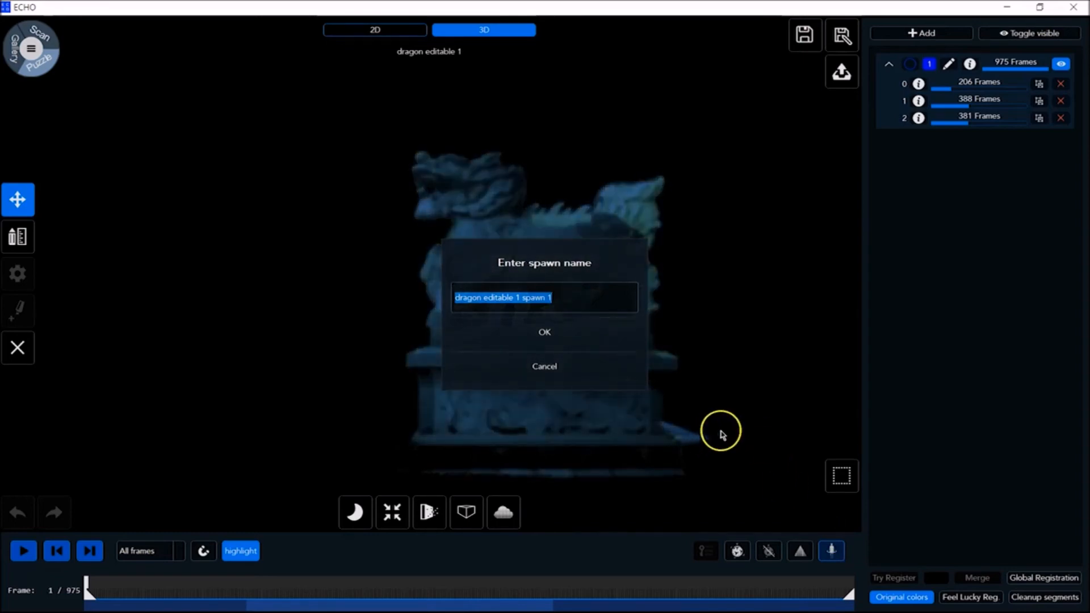
{"action": "left_click", "coordinate": [548, 335]}
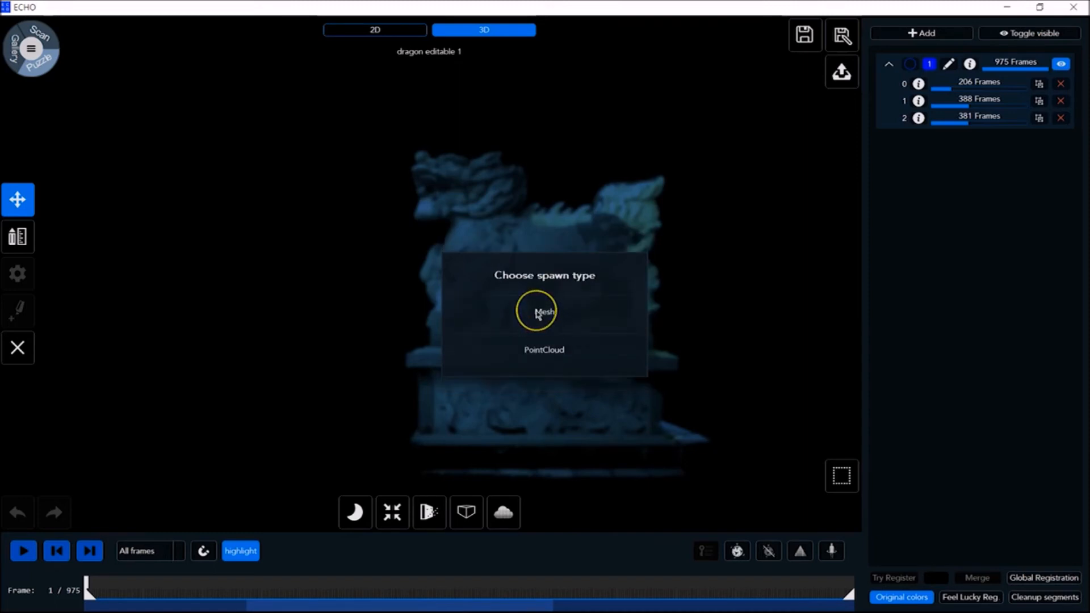
{"action": "left_click", "coordinate": [537, 313]}
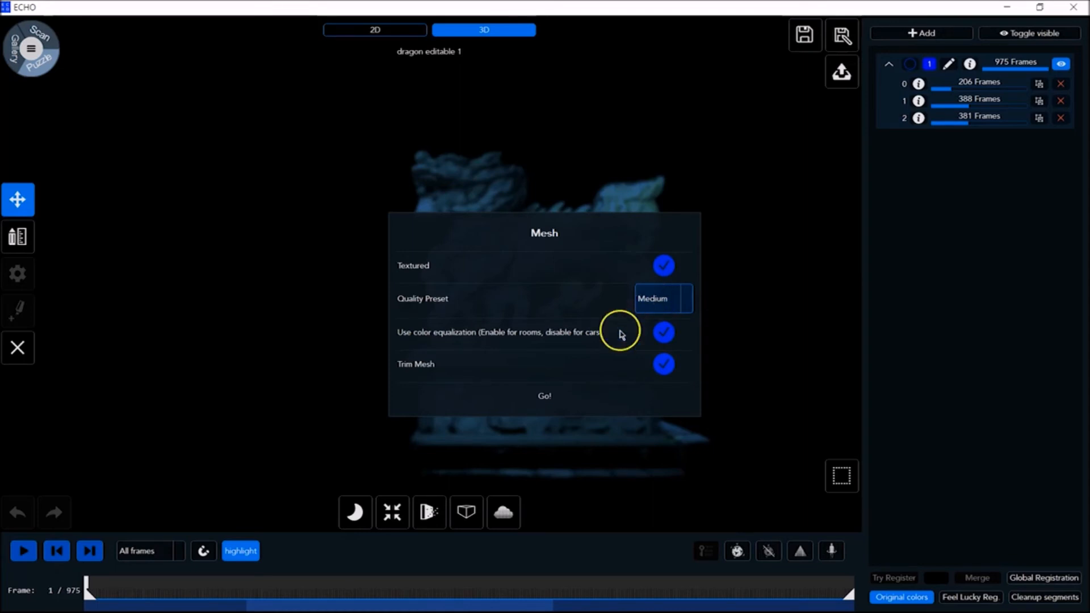
{"action": "left_click", "coordinate": [540, 397]}
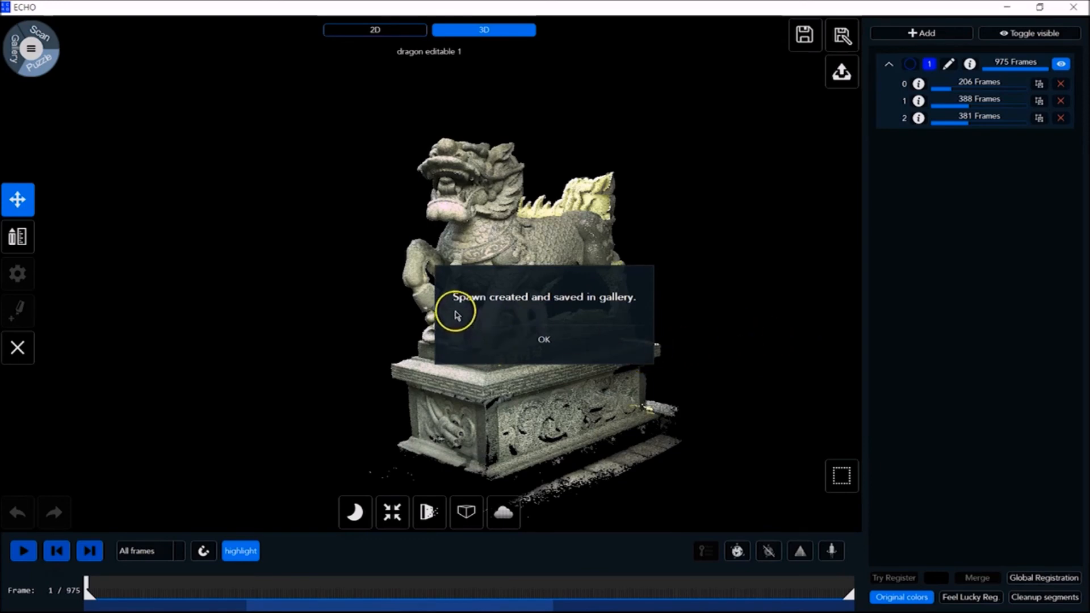
{"action": "left_click", "coordinate": [549, 350]}
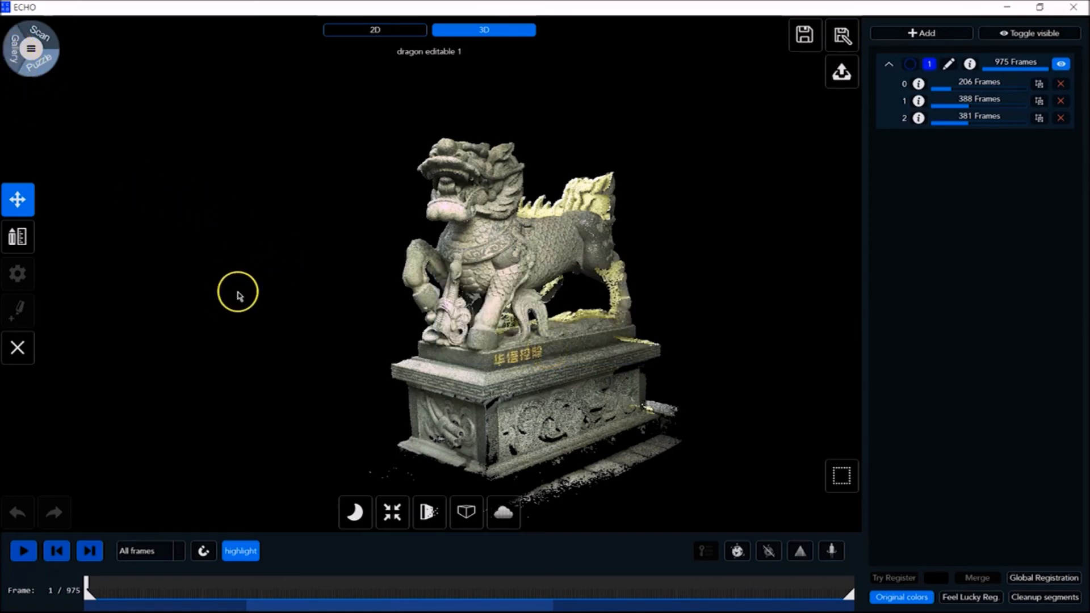
Open the mesh "dragon editable 1 spawn 1" from the Spawns section of the gallery
{"action": "left_click", "coordinate": [15, 51]}
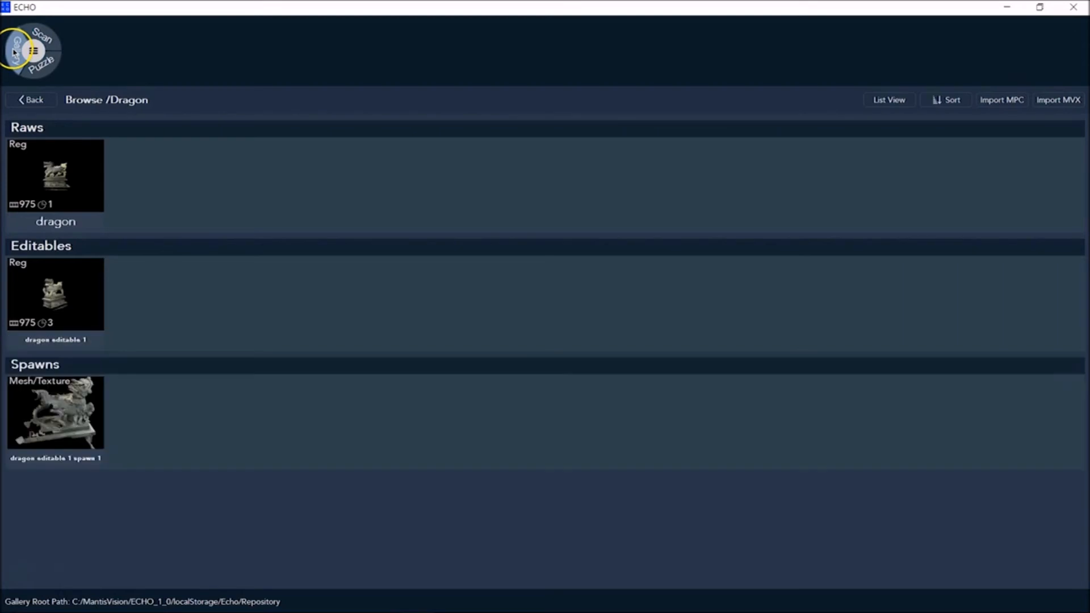
{"action": "left_click", "coordinate": [50, 413]}
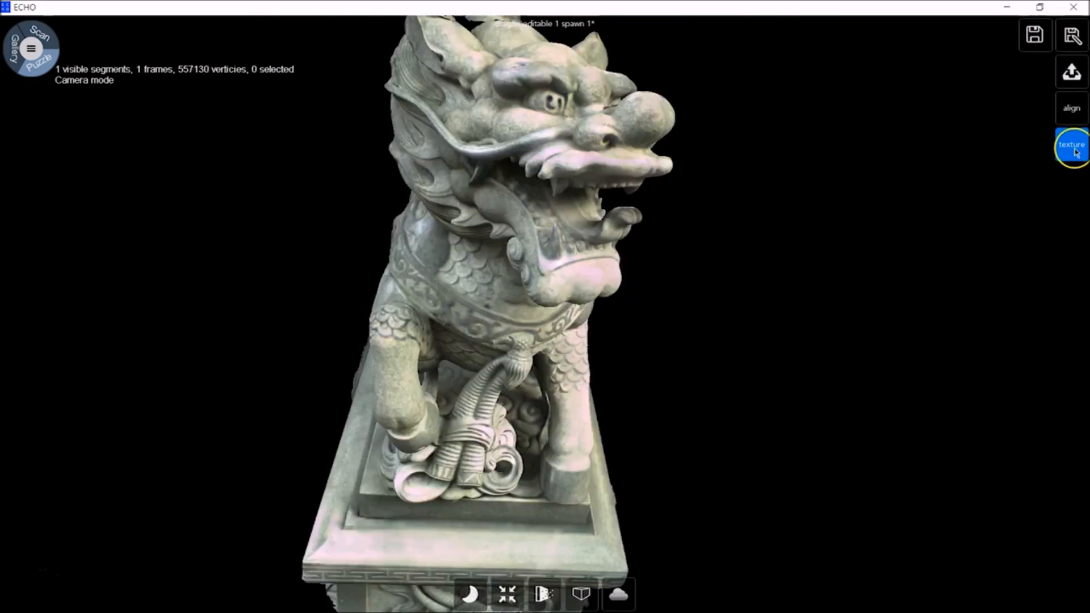
View the dragon mesh without and with its texture, and try switching align mode on and off
{"action": "left_click", "coordinate": [1072, 146]}
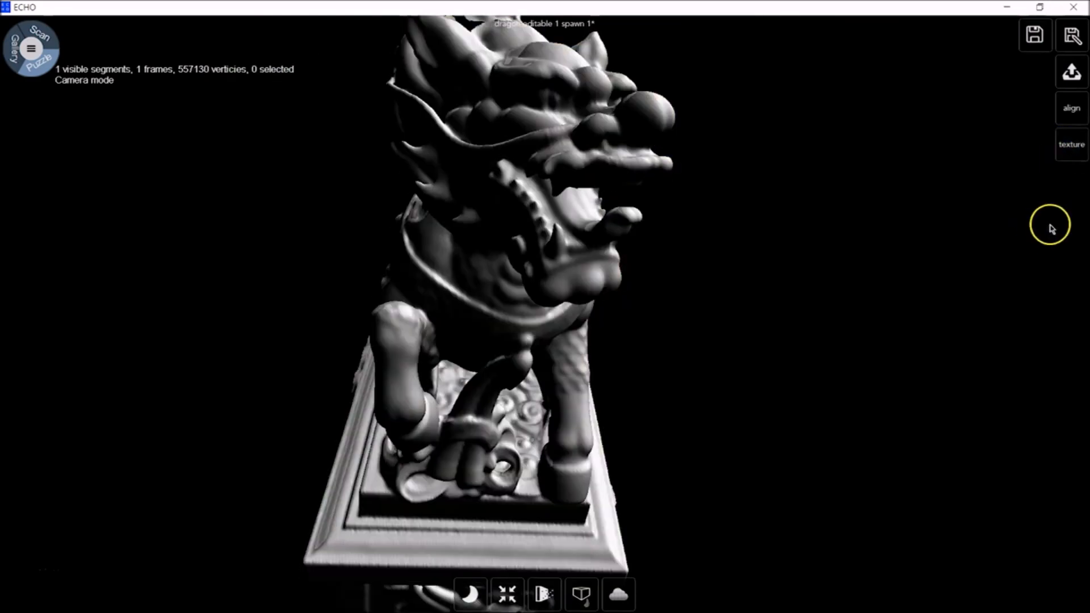
{"action": "left_click", "coordinate": [1072, 149]}
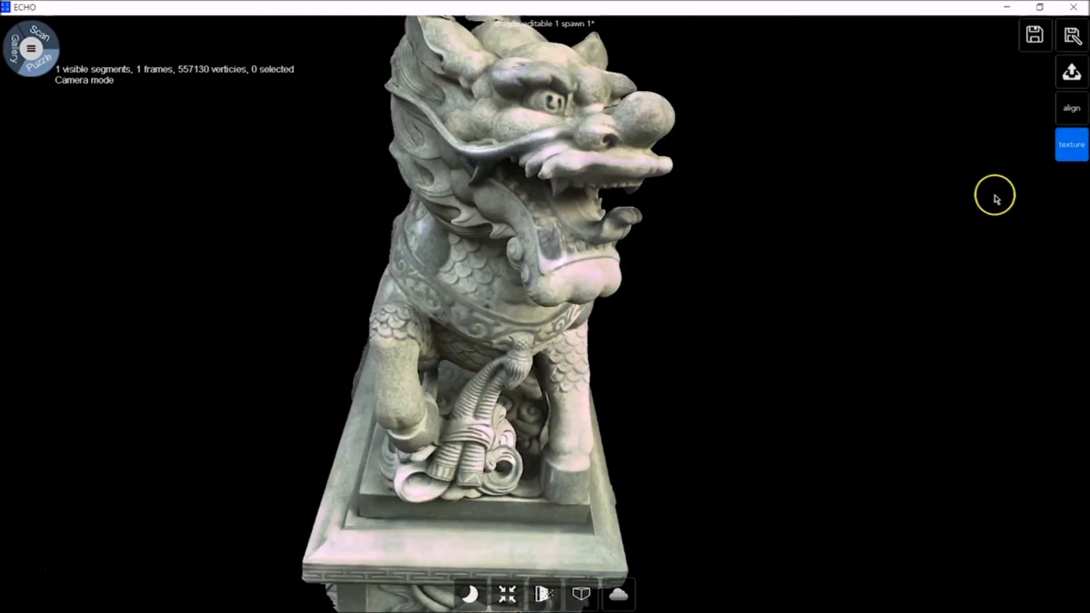
{"action": "left_click", "coordinate": [1072, 111]}
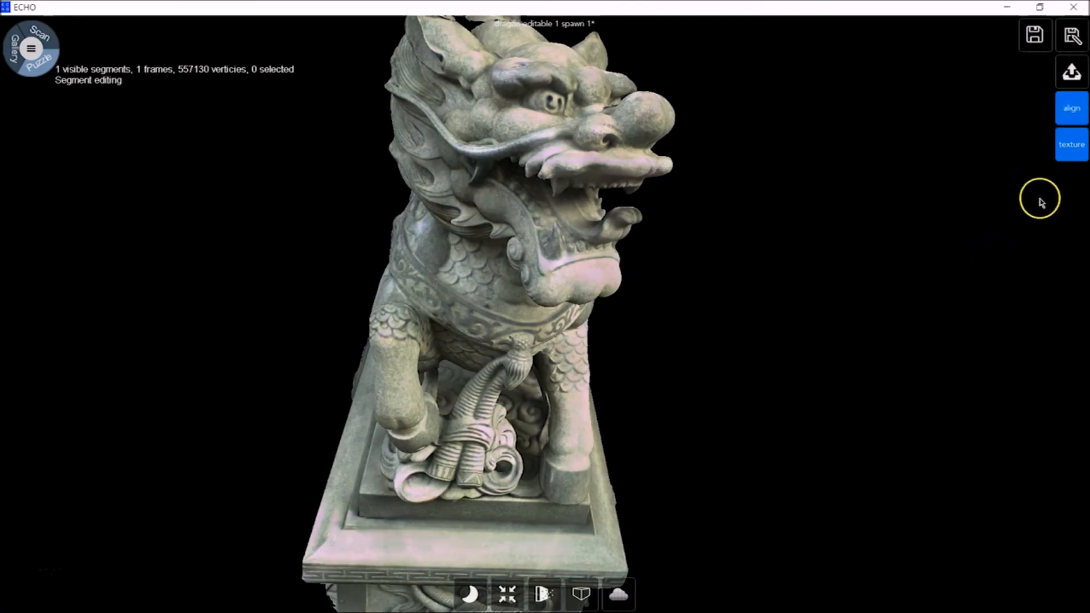
{"action": "left_click", "coordinate": [1074, 113]}
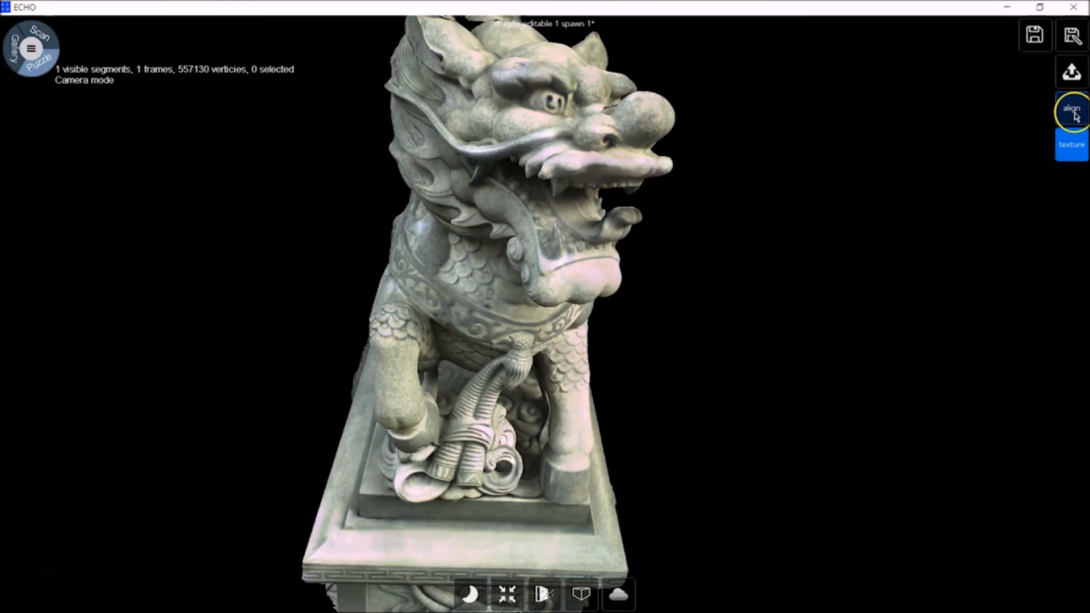
Try exporting the dragon mesh as an MVX file and as an OBJ file, cancelling each export
{"action": "left_click", "coordinate": [1071, 75]}
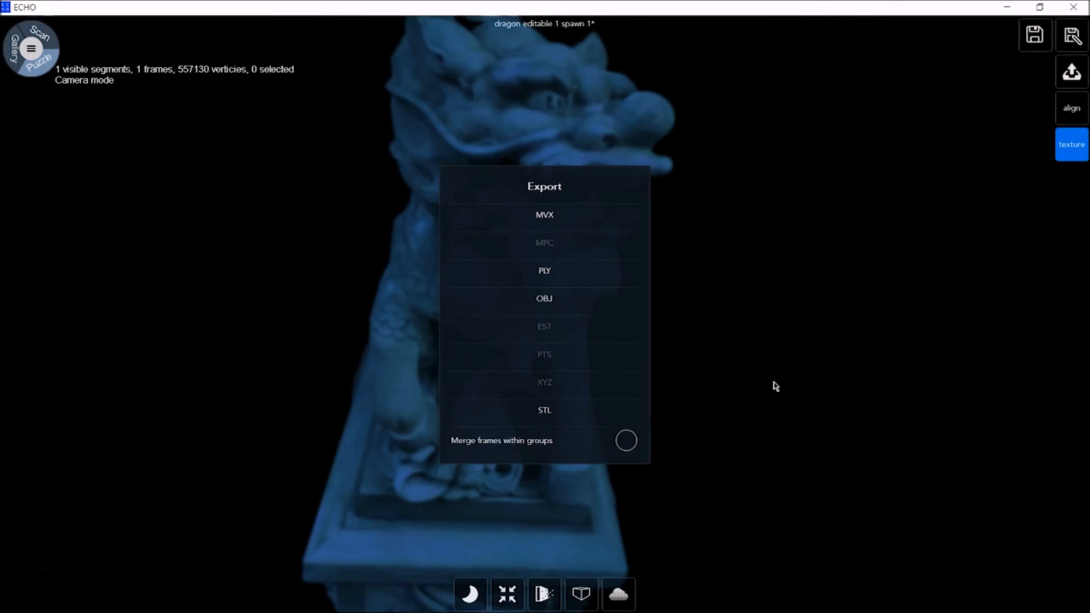
{"action": "left_click", "coordinate": [558, 219]}
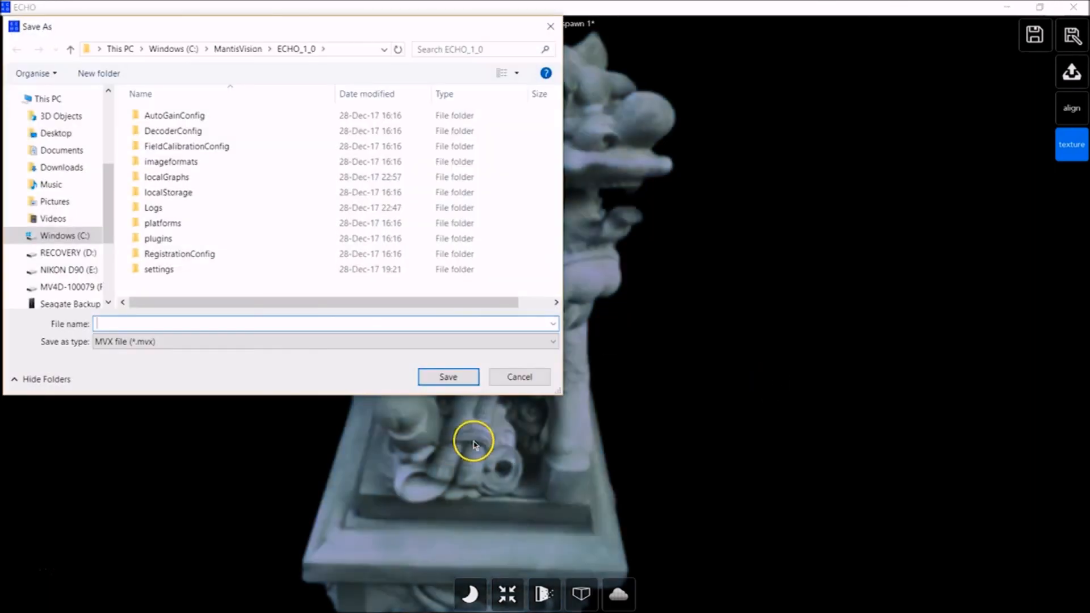
{"action": "left_click", "coordinate": [526, 384]}
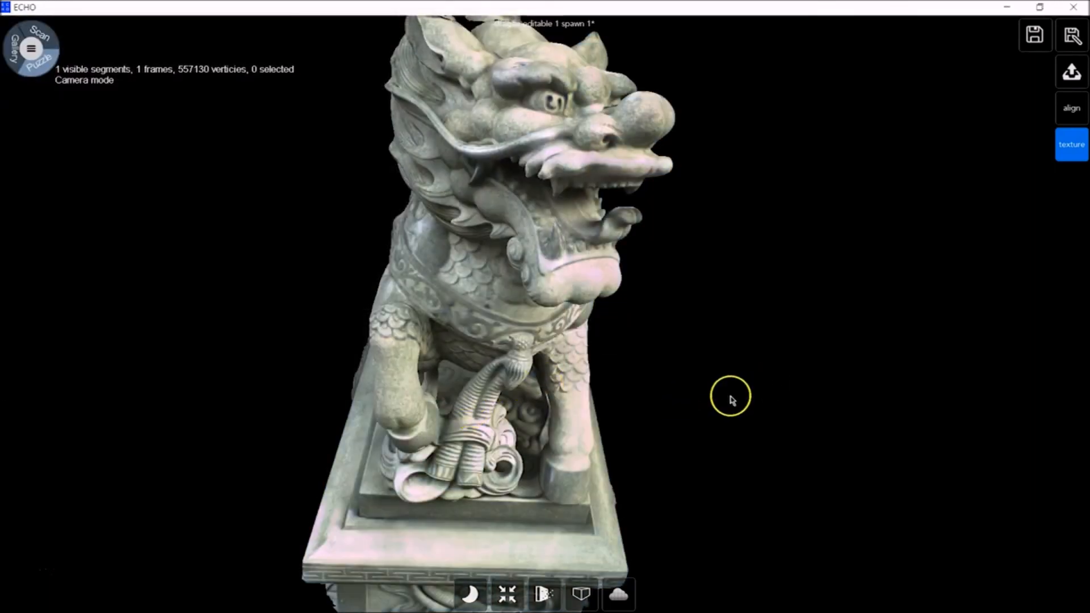
{"action": "left_click", "coordinate": [1071, 70]}
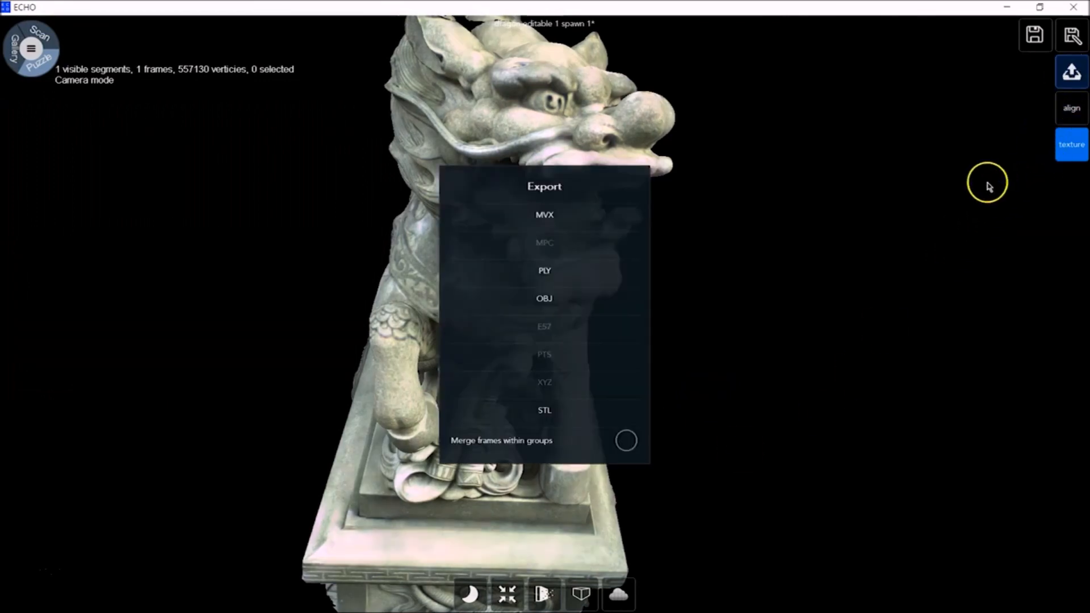
{"action": "left_click", "coordinate": [552, 314]}
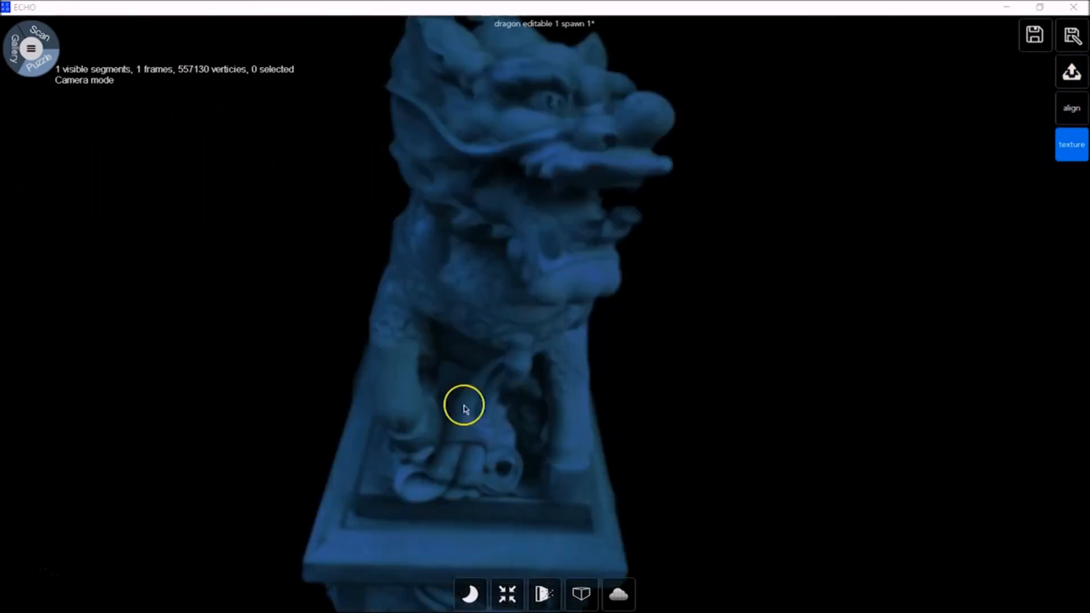
{"action": "left_click", "coordinate": [526, 383]}
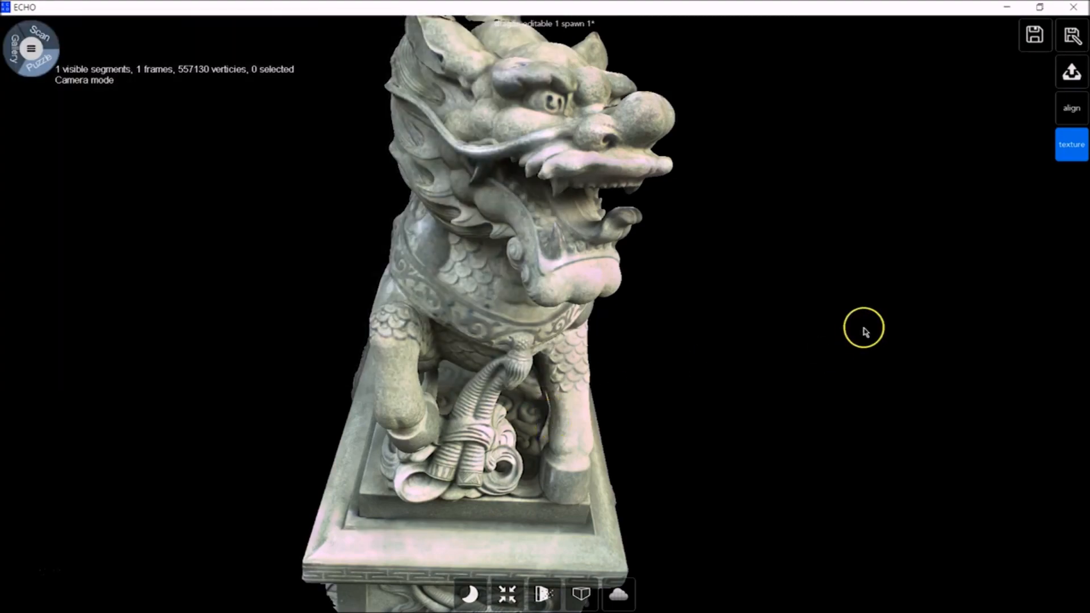